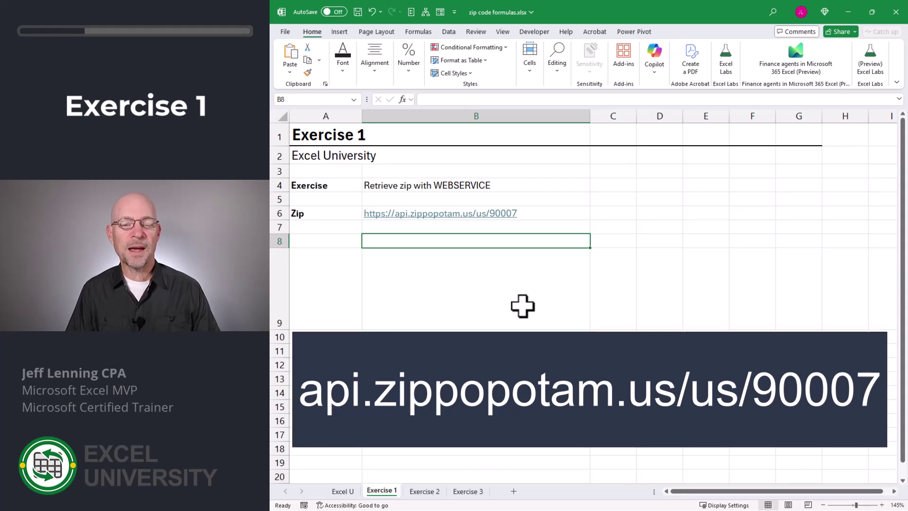
# Switch to the browser and examine the enlarged zippopotam.us API response for zip 90007
pyautogui.press('Up')
pyautogui.press('Up')
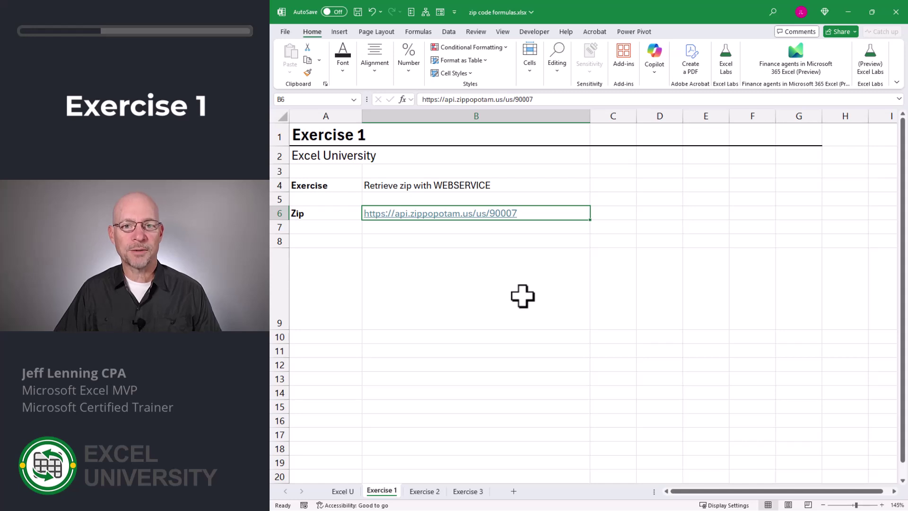
pyautogui.hotkey('alt', 'Tab')
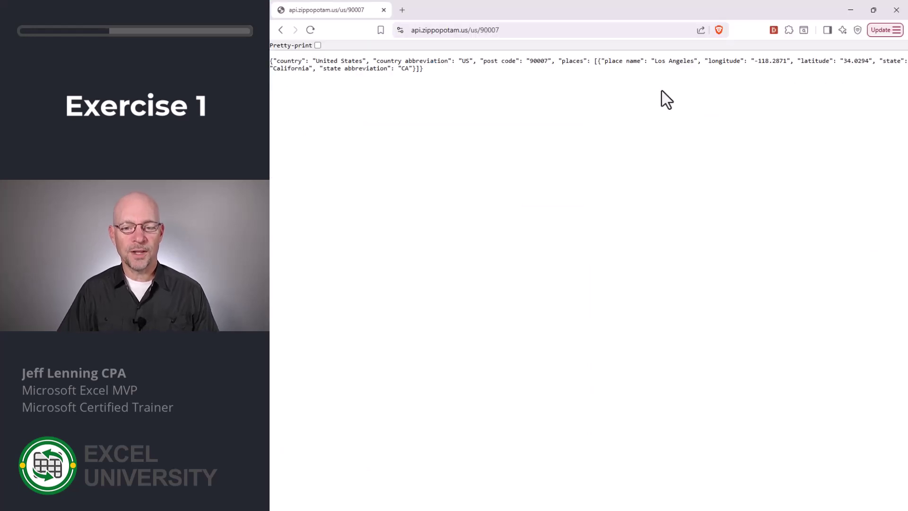
pyautogui.hotkey('ctrl', '+')
pyautogui.hotkey('ctrl', '+')
pyautogui.hotkey('ctrl', '+')
pyautogui.hotkey('ctrl', '+')
pyautogui.hotkey('ctrl', '+')
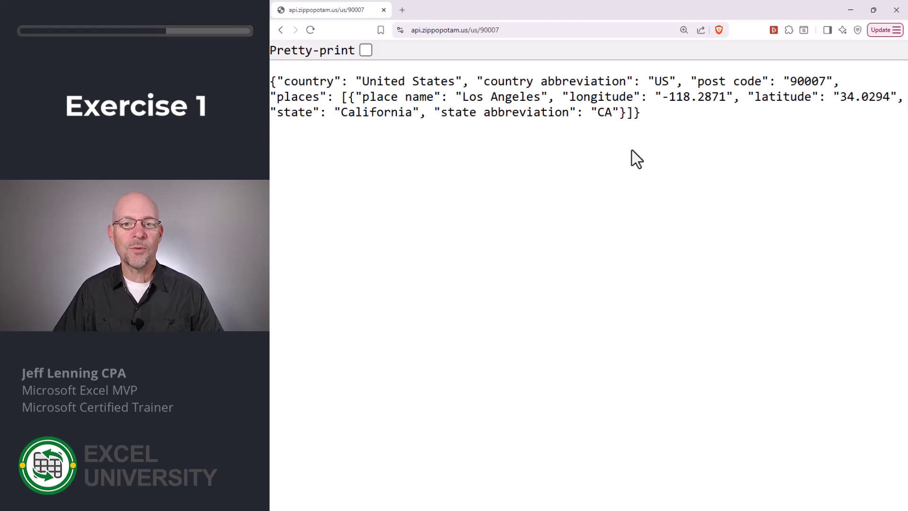
# Switch back to Excel and enter =WEBSERVICE(B6) in cell B9 of the Exercise 1 sheet
pyautogui.hotkey('alt', 'Tab')
pyautogui.write('=web')
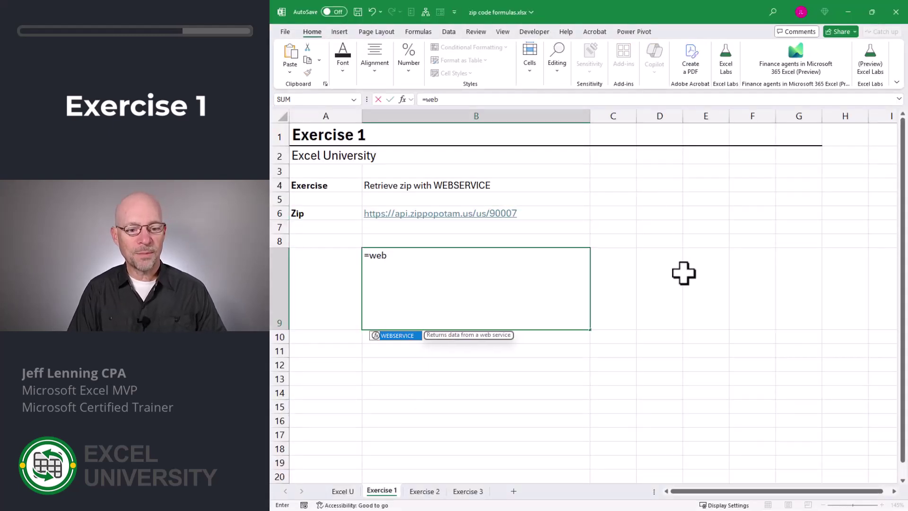
pyautogui.press('Tab')
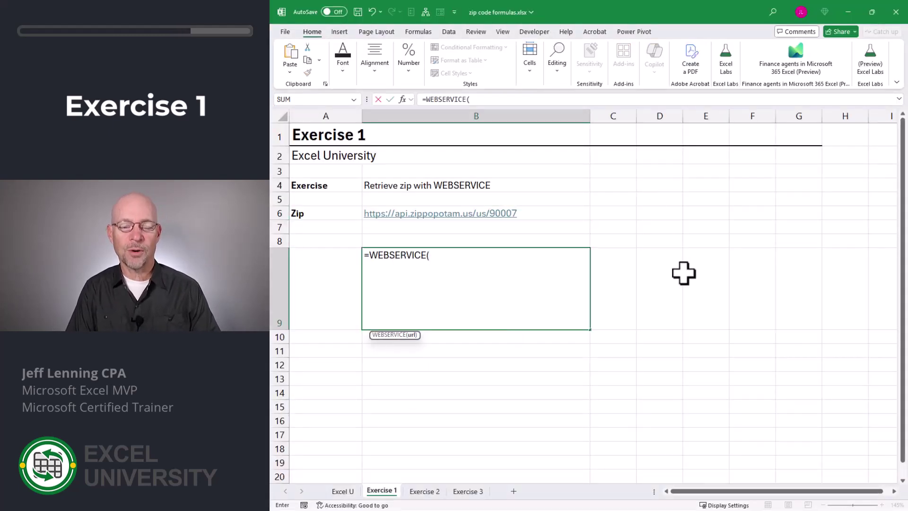
pyautogui.press('Up')
pyautogui.press('Up')
pyautogui.press('Up')
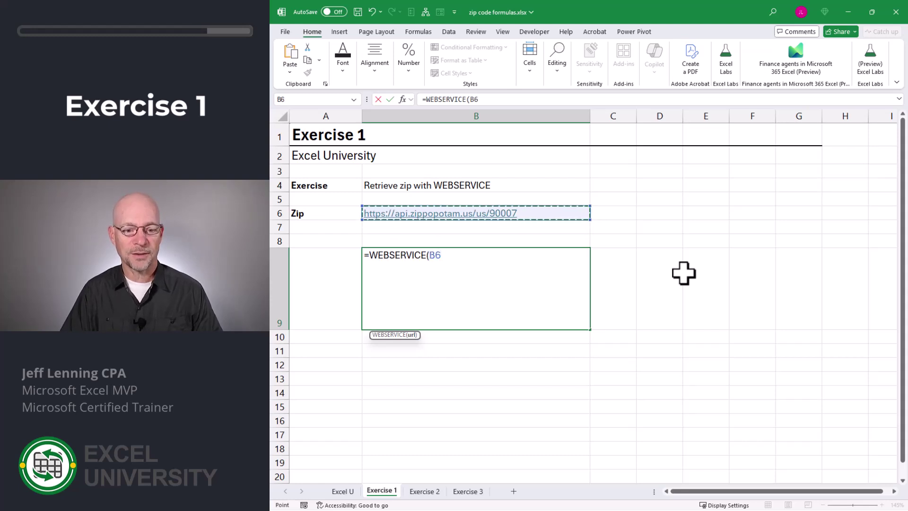
pyautogui.write(')')
pyautogui.press('Return')
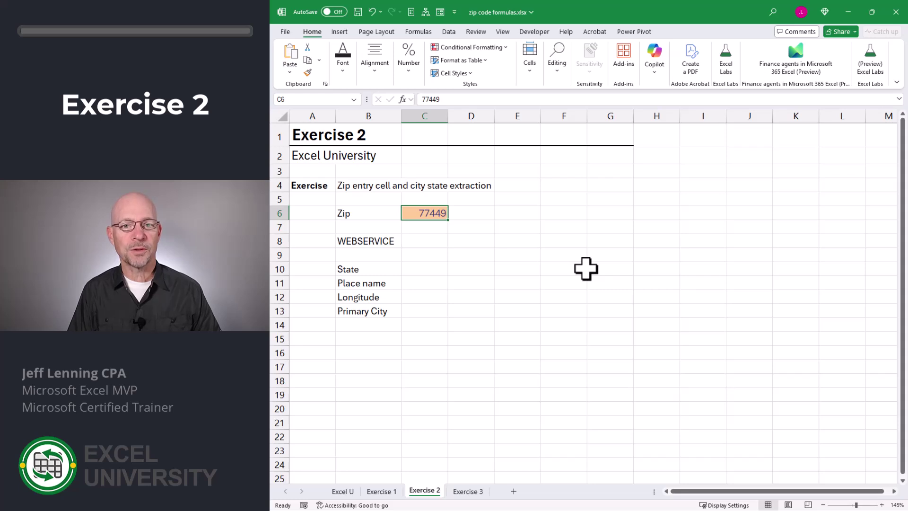
pyautogui.press('Down')
pyautogui.press('Down')
pyautogui.write('=web')
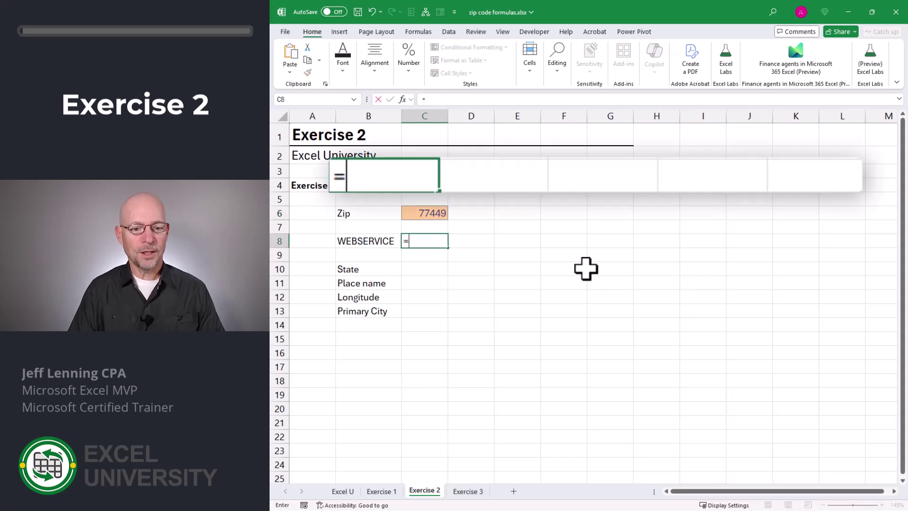
pyautogui.press('Tab')
pyautogui.write('"')
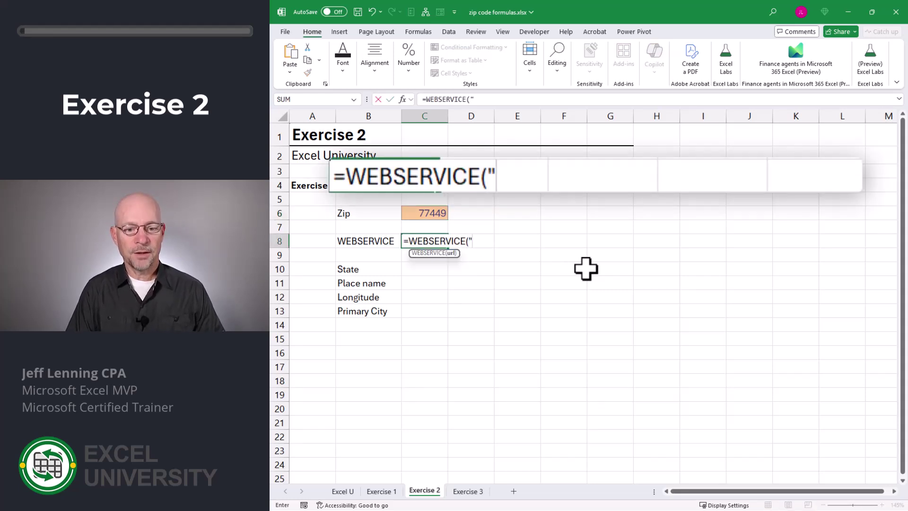
pyautogui.write('https://api.zippopotam.us/us/')
pyautogui.write('"&')
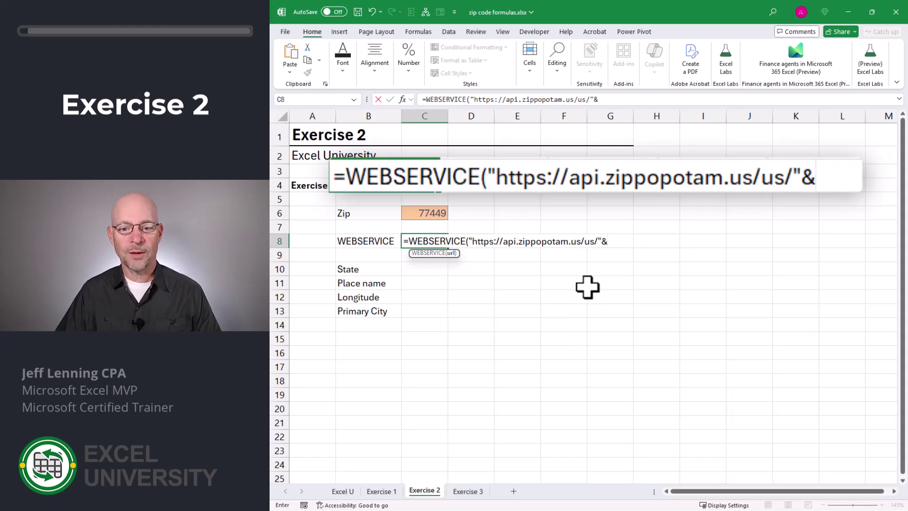
pyautogui.click(432, 212)
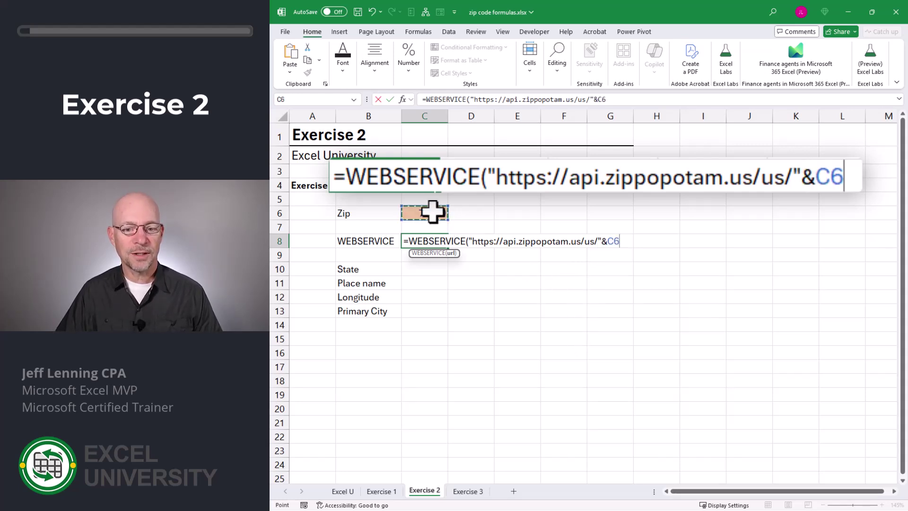
pyautogui.write(')')
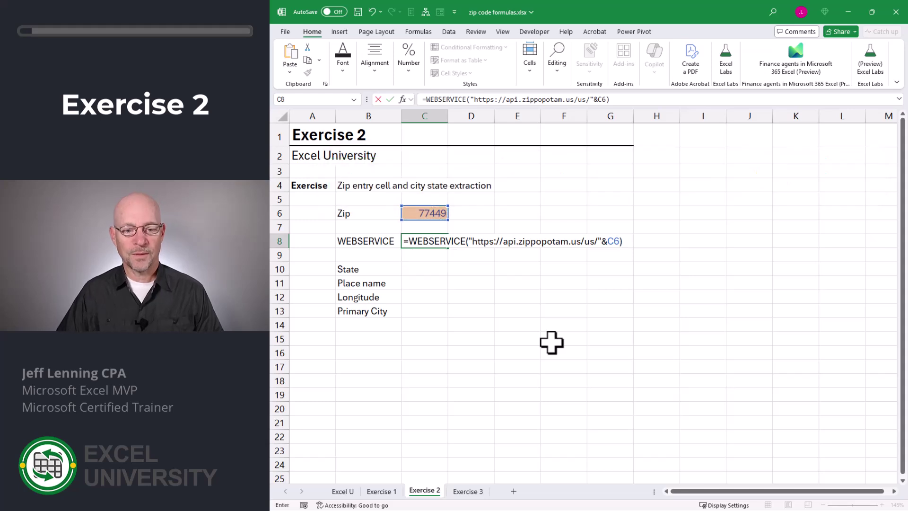
pyautogui.press('Return')
# Set the zip code in the entry cell C6 to 90007
pyautogui.press('Up')
pyautogui.press('Up')
pyautogui.press('Up')
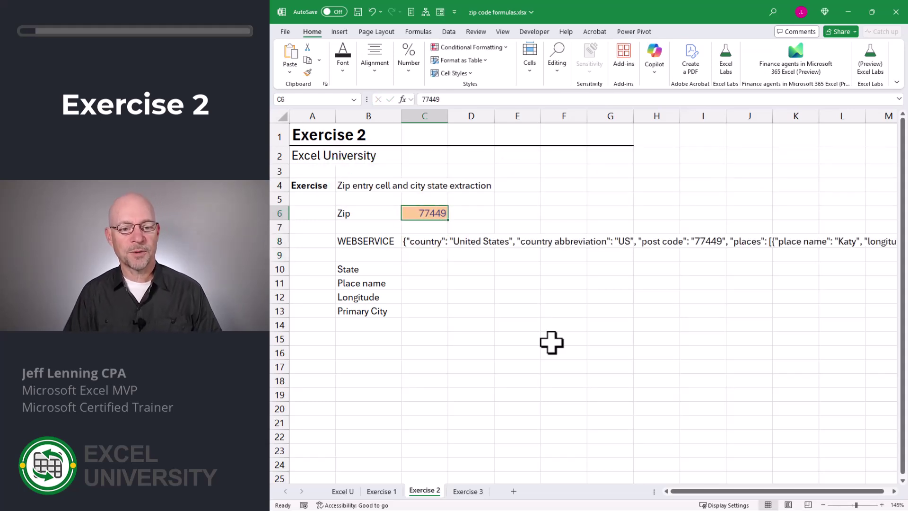
pyautogui.write('90007')
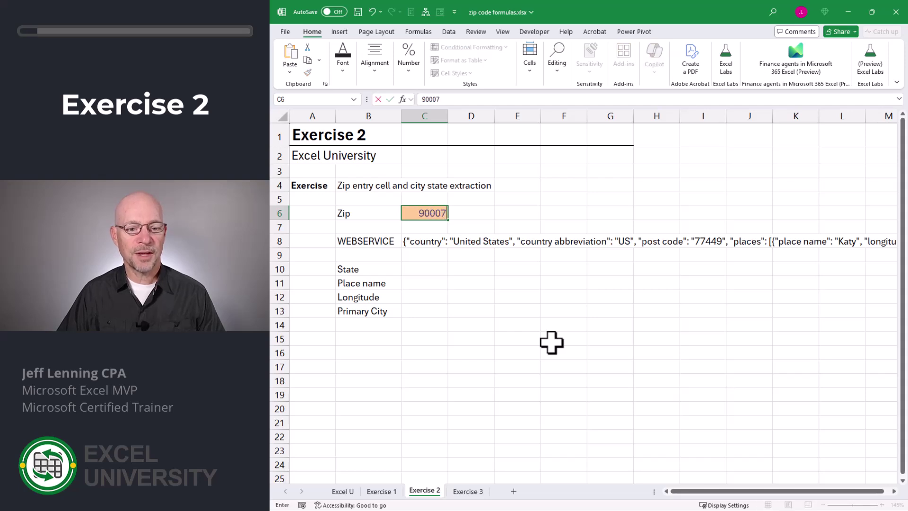
pyautogui.press('Return')
# Set the zip code in the entry cell C6 to 90620
pyautogui.press('Up')
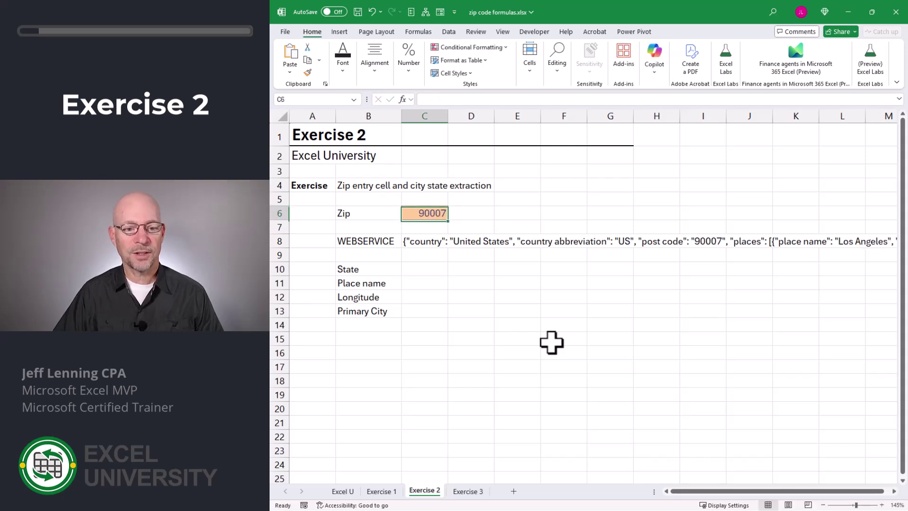
pyautogui.write('90620')
pyautogui.press('Return')
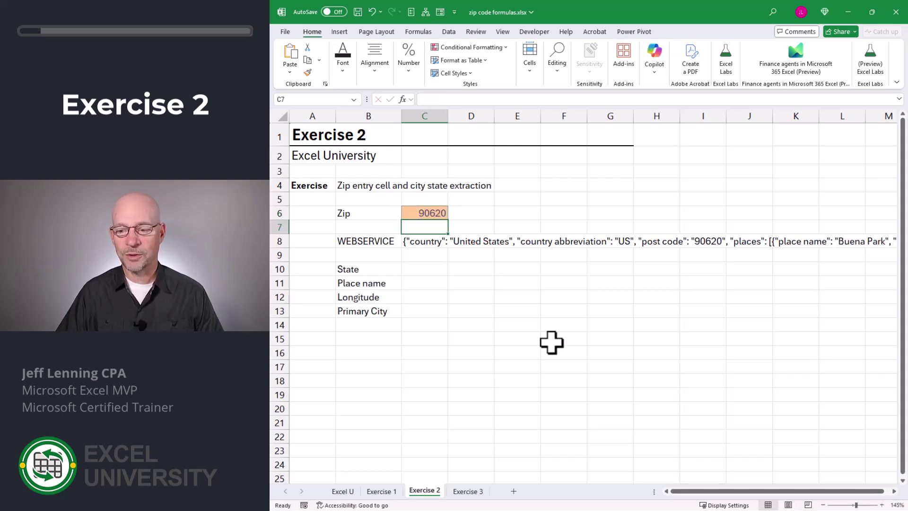
# Examine the end of the WEBSERVICE response and start a MID formula in State cell C10 with C8 as its text
pyautogui.click(429, 269)
pyautogui.click(416, 311)
pyautogui.click(421, 272)
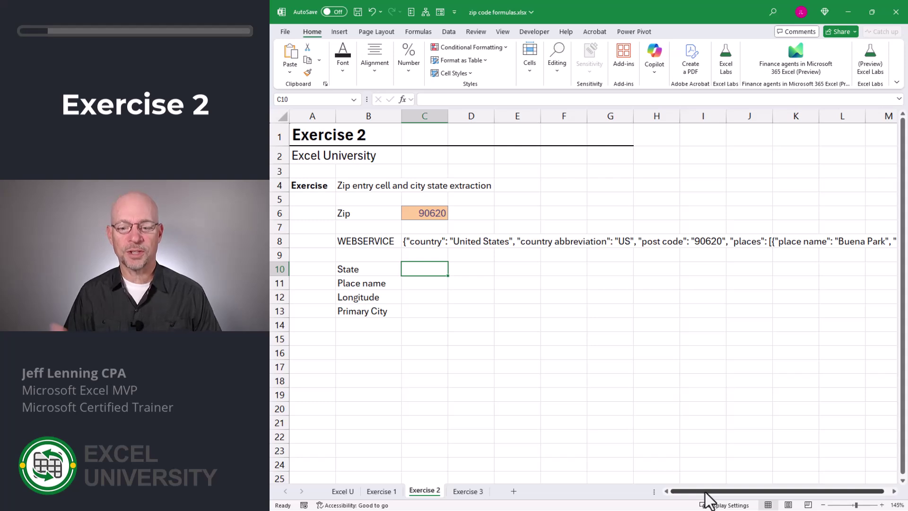
pyautogui.click(894, 491)
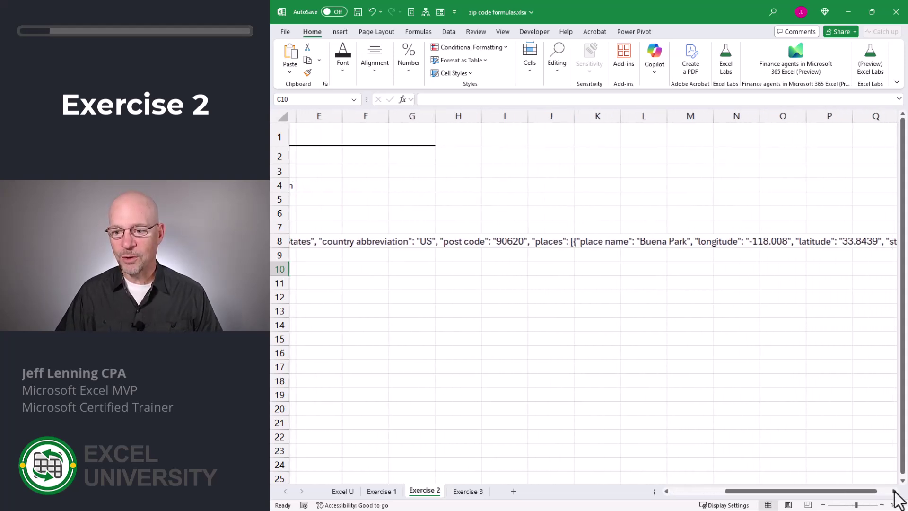
pyautogui.hscroll(4, 801, 314)
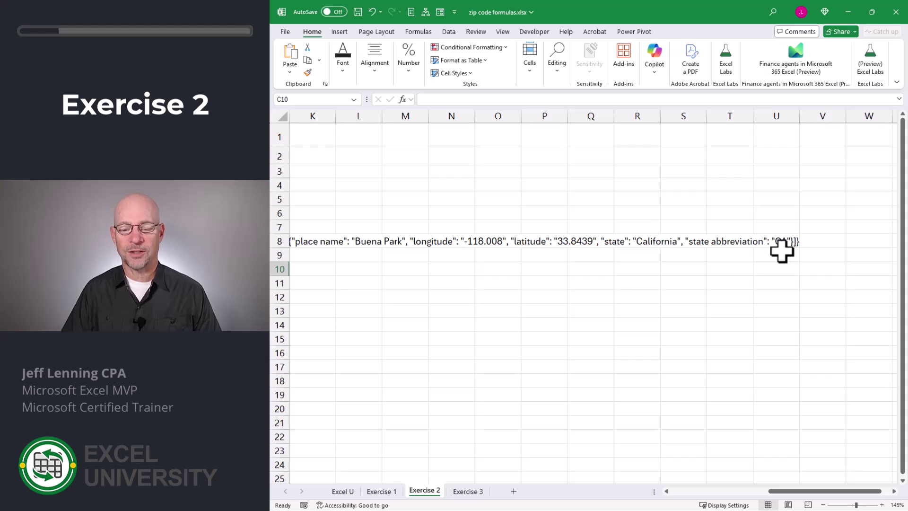
pyautogui.hscroll(-5, 782, 250)
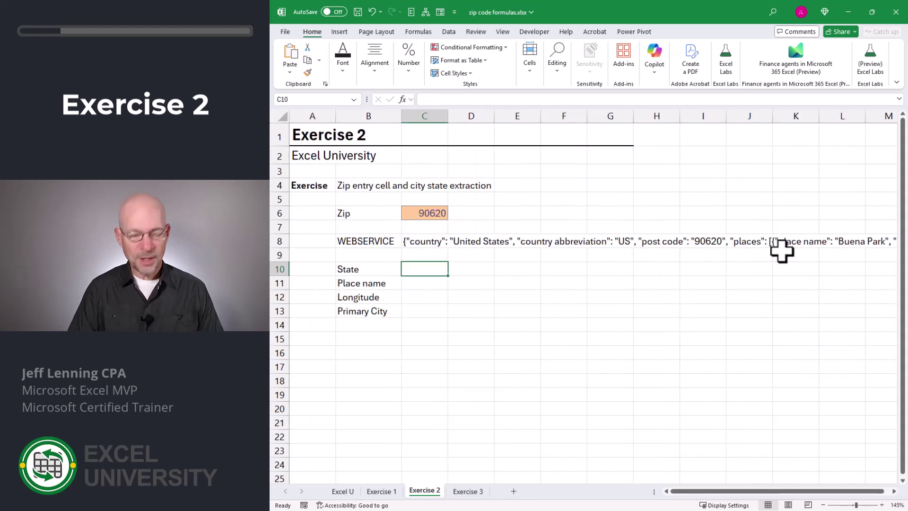
pyautogui.write('=MID(')
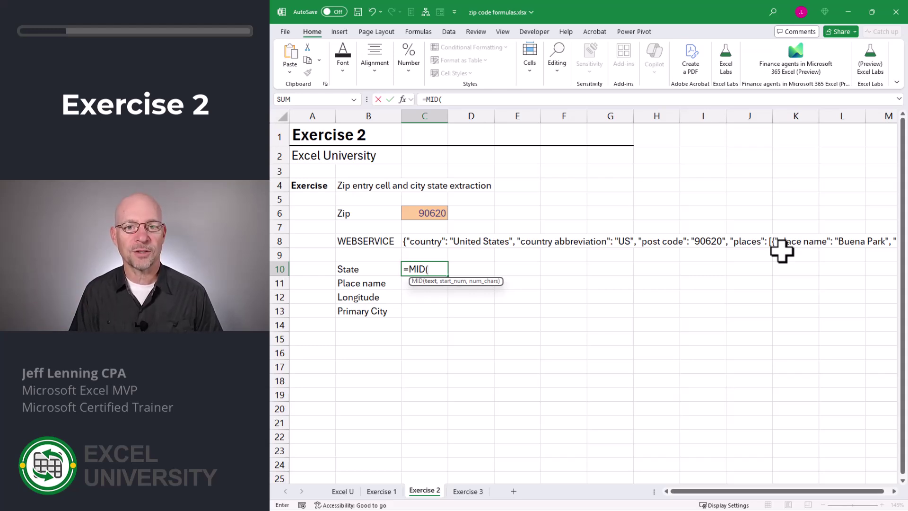
pyautogui.press('Up')
pyautogui.press('Up')
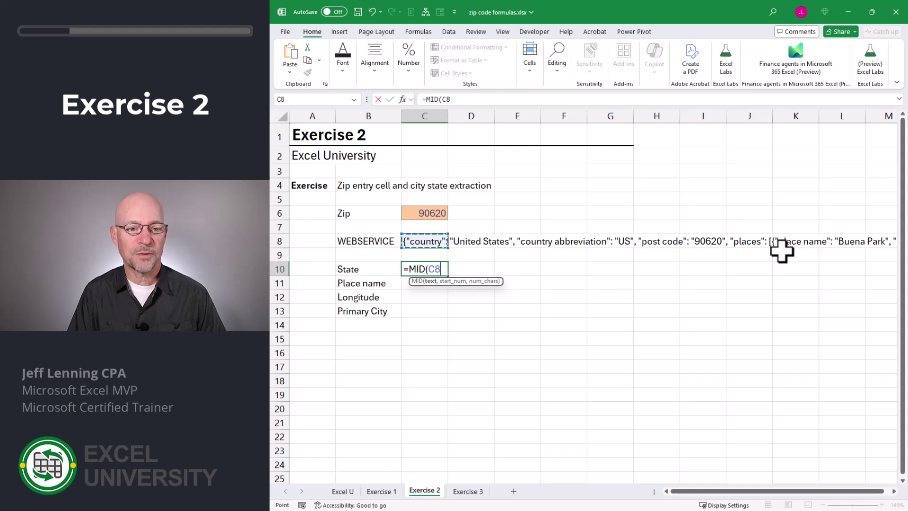
pyautogui.write(',')
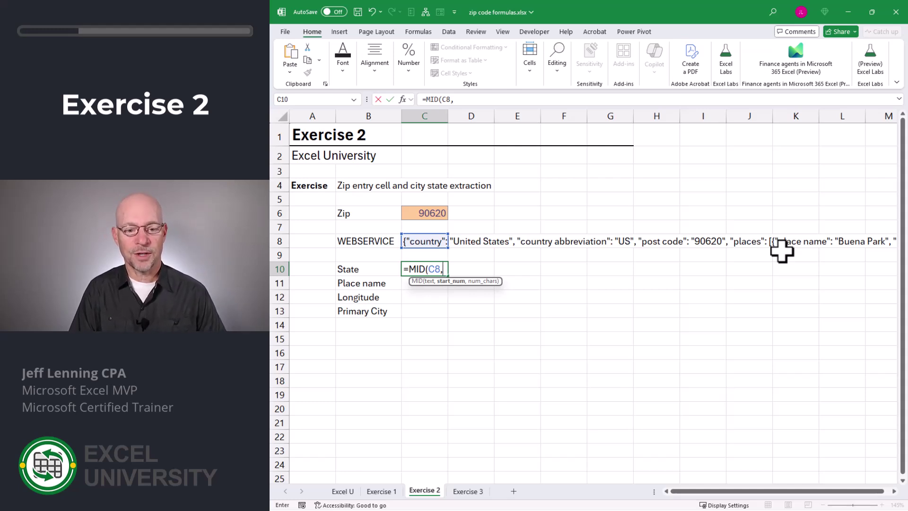
# Complete the State formula as =MID(C8,LEN(C8)-3,2), using LEN of C8 minus 3 as the start and 2 characters
pyautogui.write('en')
pyautogui.press('Tab')
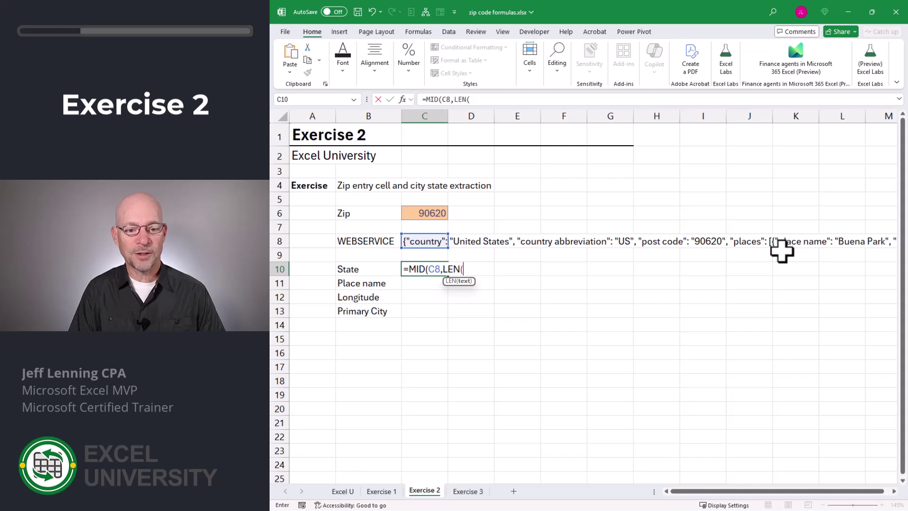
pyautogui.press('Up')
pyautogui.press('Up')
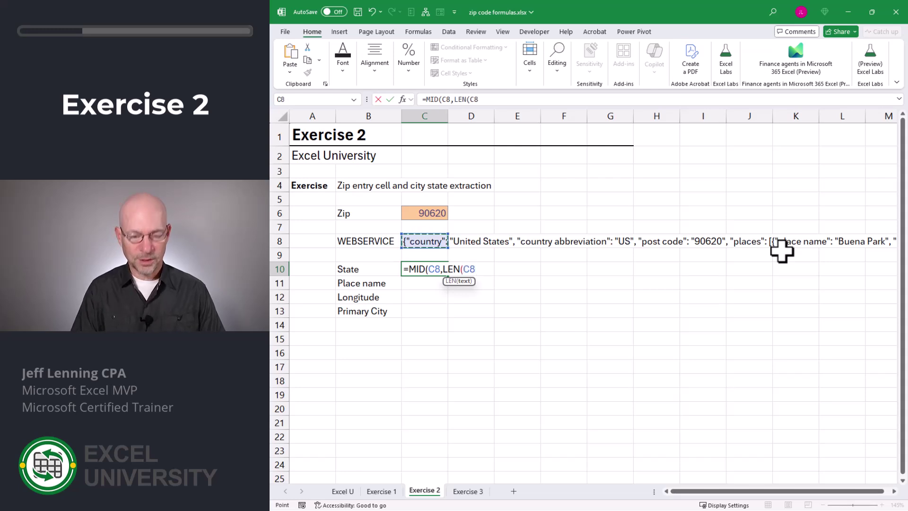
pyautogui.write(')')
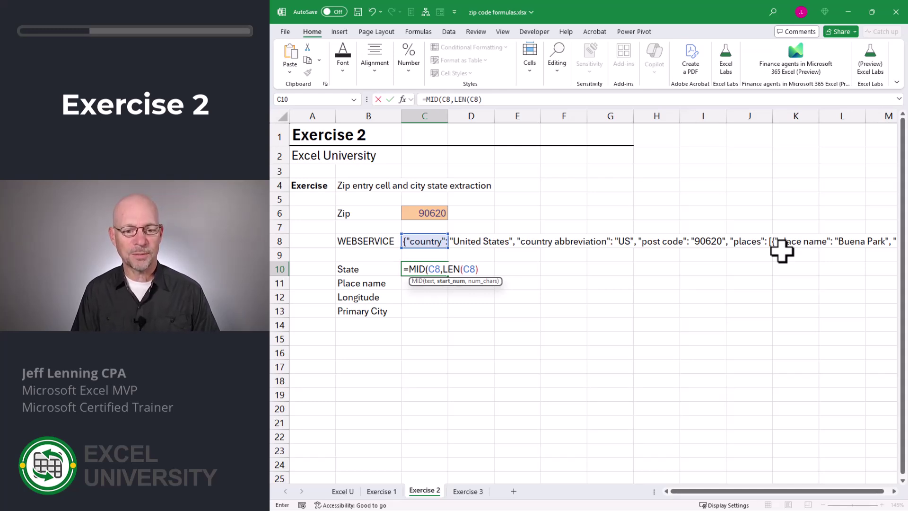
pyautogui.write('-')
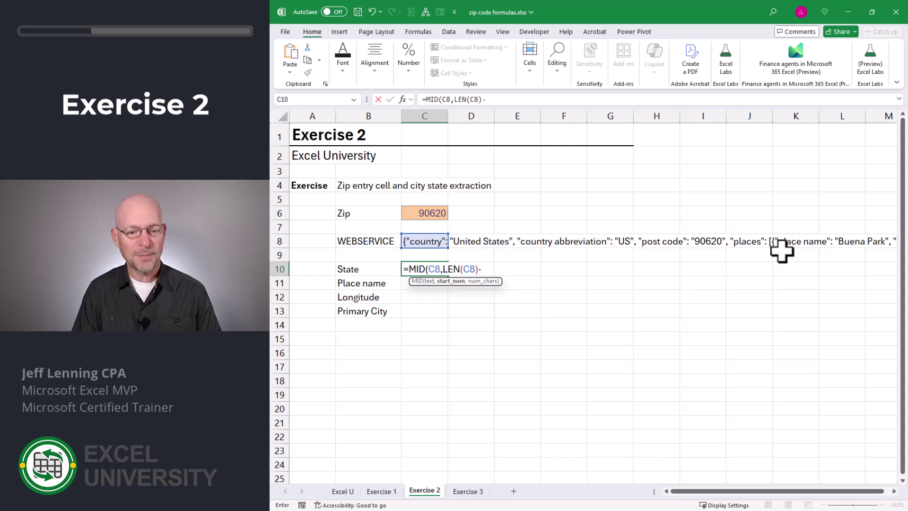
pyautogui.write('3,')
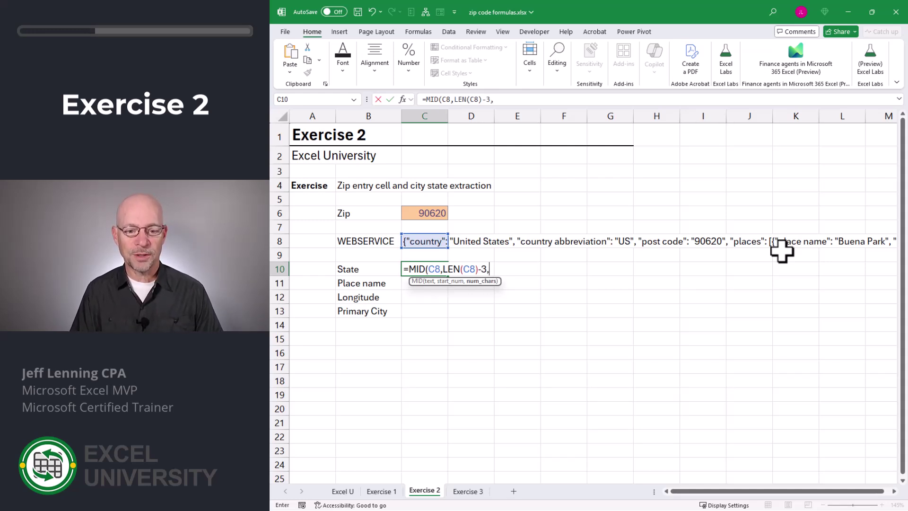
pyautogui.write('2')
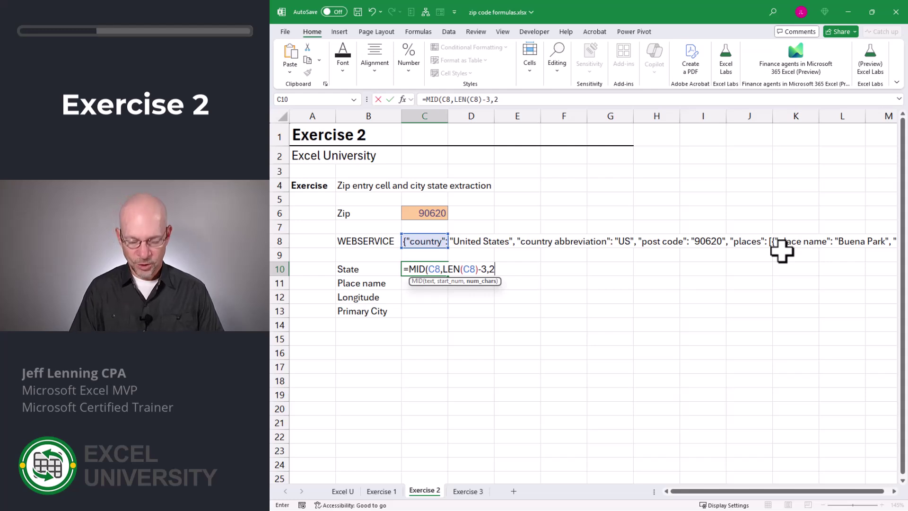
pyautogui.write(')')
pyautogui.press('Return')
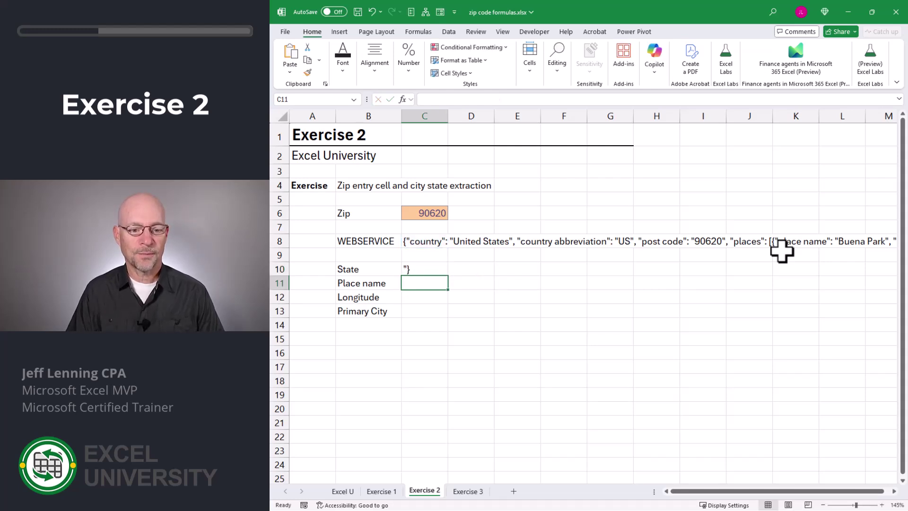
# Change the number subtracted from LEN(C8) in the State formula in C10 to 4
pyautogui.press('Up')
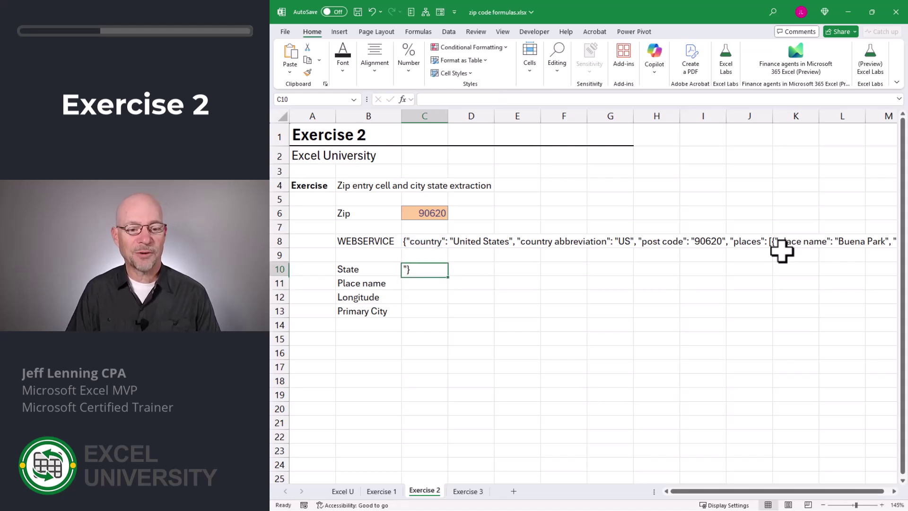
pyautogui.press('F2')
pyautogui.press('Left')
pyautogui.press('Left')
pyautogui.press('Left')
pyautogui.press('Left')
pyautogui.press('Delete')
pyautogui.write('4')
pyautogui.press('Return')
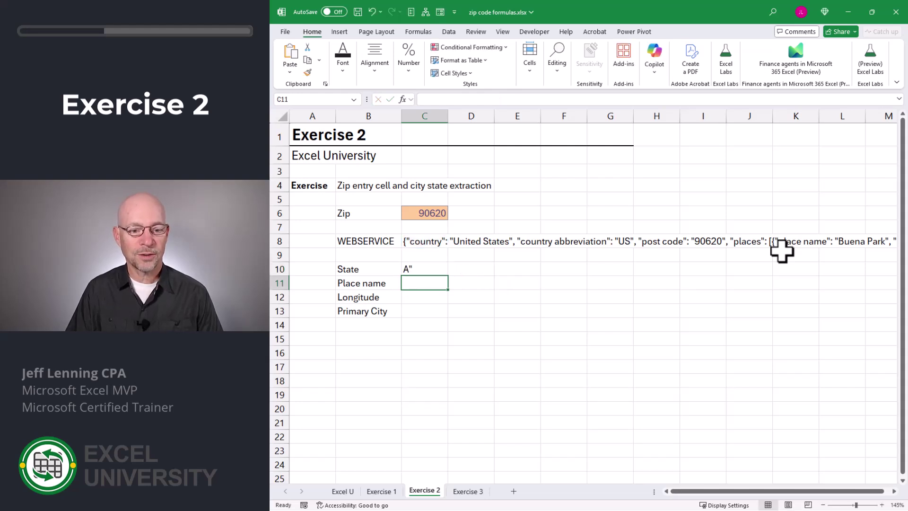
# Correct the State formula in C10 to =MID(C8,LEN(C8)-5,2)
pyautogui.press('Up')
pyautogui.press('F2')
pyautogui.press('Left')
pyautogui.press('Left')
pyautogui.press('Left')
pyautogui.press('Left')
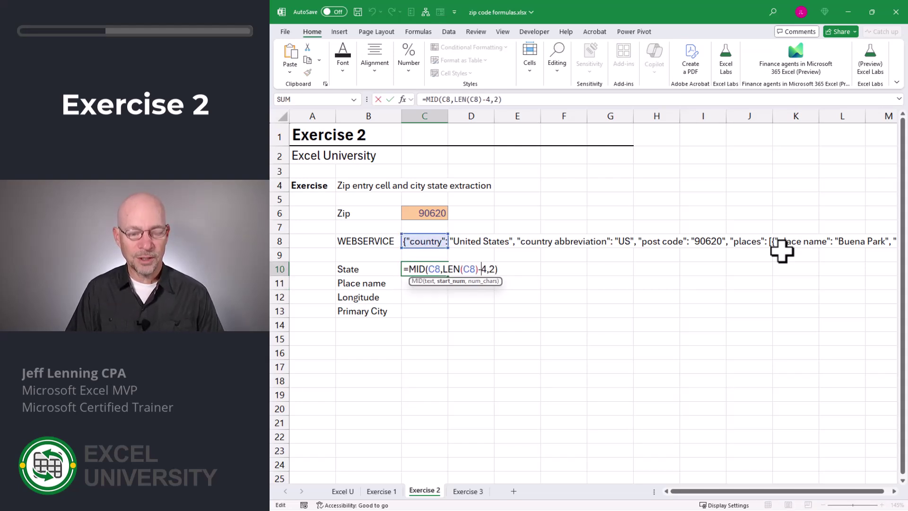
pyautogui.press('Delete')
pyautogui.write('5')
pyautogui.press('Return')
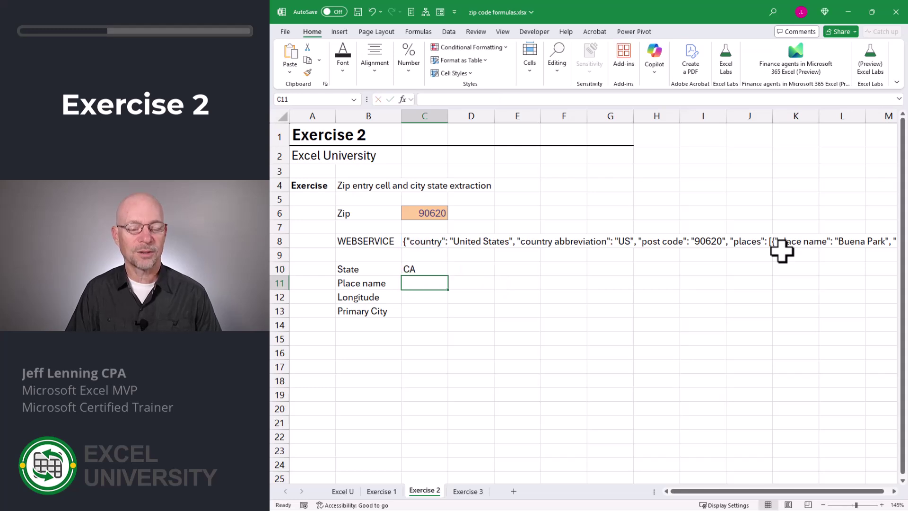
# Change the Zip entry in C6 to 10008
pyautogui.press('Up')
pyautogui.press('Up')
pyautogui.press('Up')
pyautogui.press('Up')
pyautogui.press('Up')
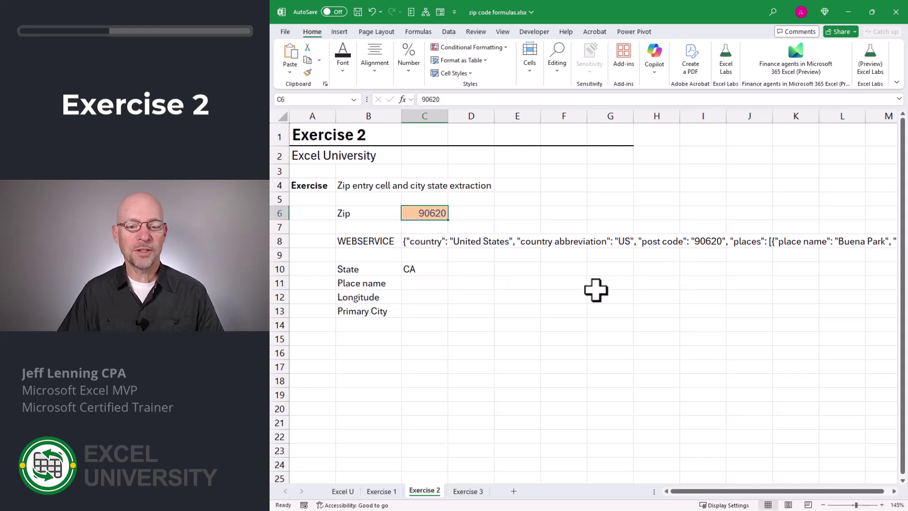
pyautogui.write('10008')
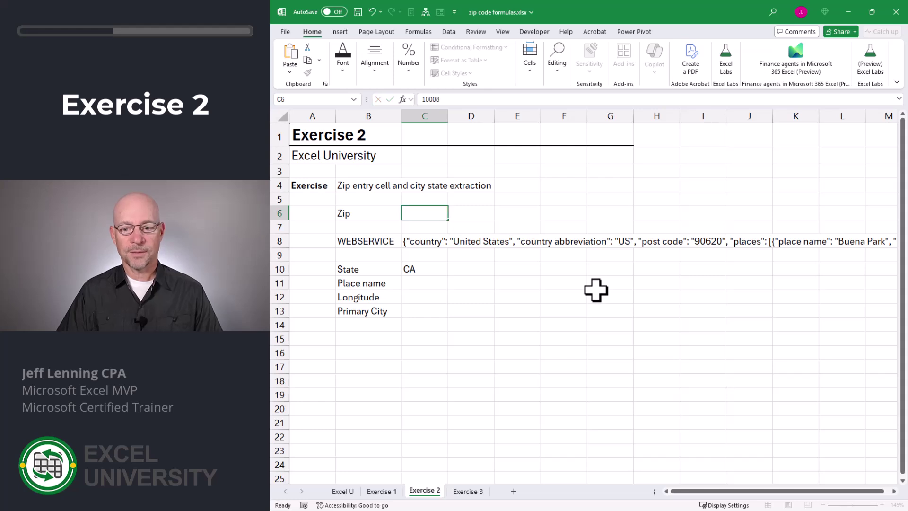
pyautogui.press('Return')
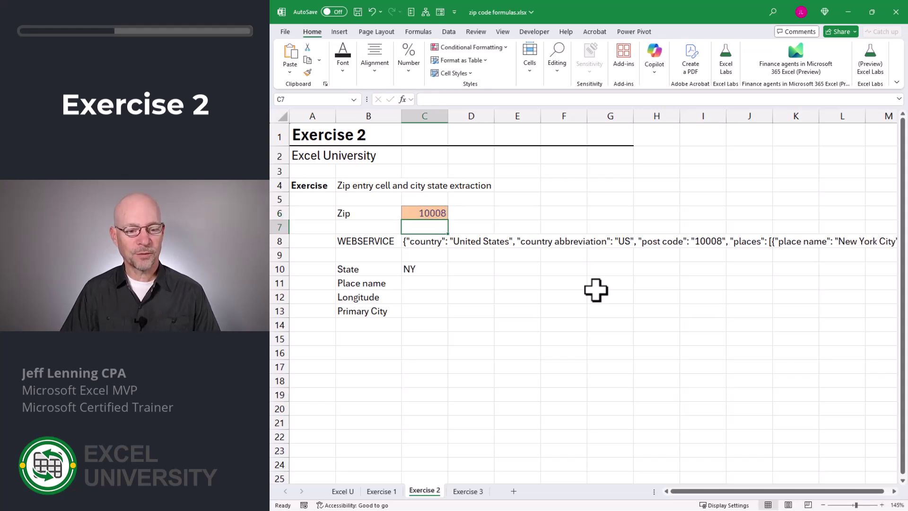
# Enter =SEARCH(B11,C8) in Place name cell C11 to locate that label within the WEBSERVICE response
pyautogui.press('Down')
pyautogui.press('Down')
pyautogui.press('Down')
pyautogui.press('Down')
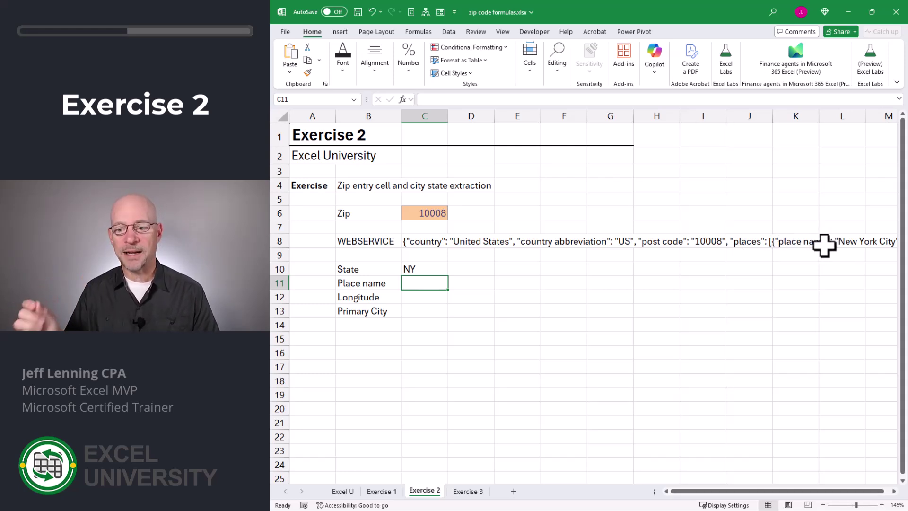
pyautogui.write('=se')
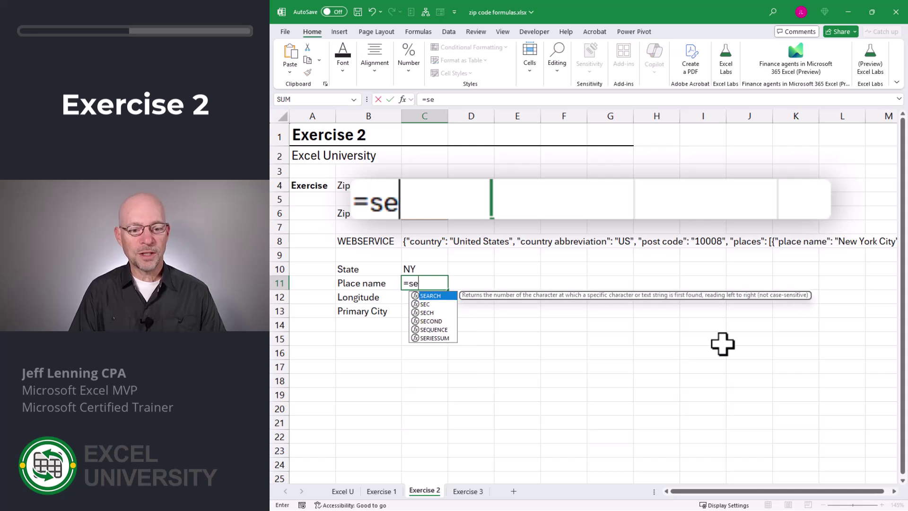
pyautogui.press('Tab')
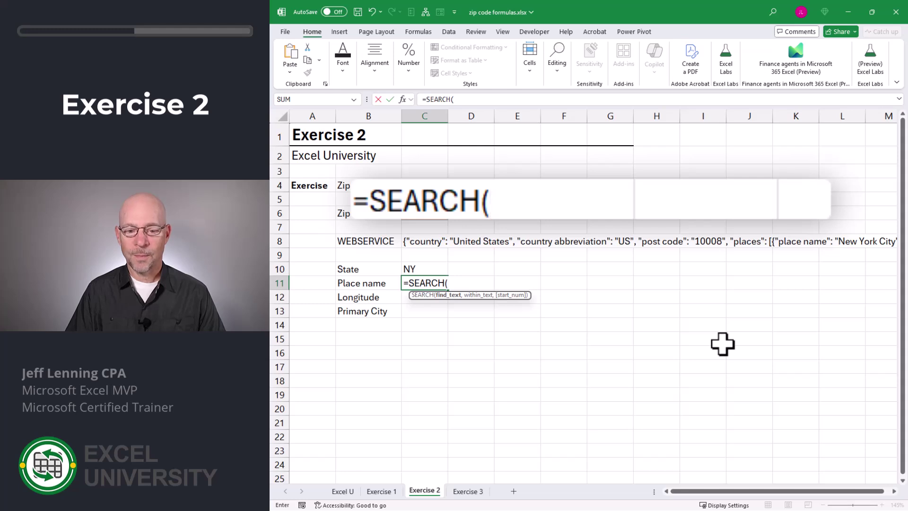
pyautogui.press('Left')
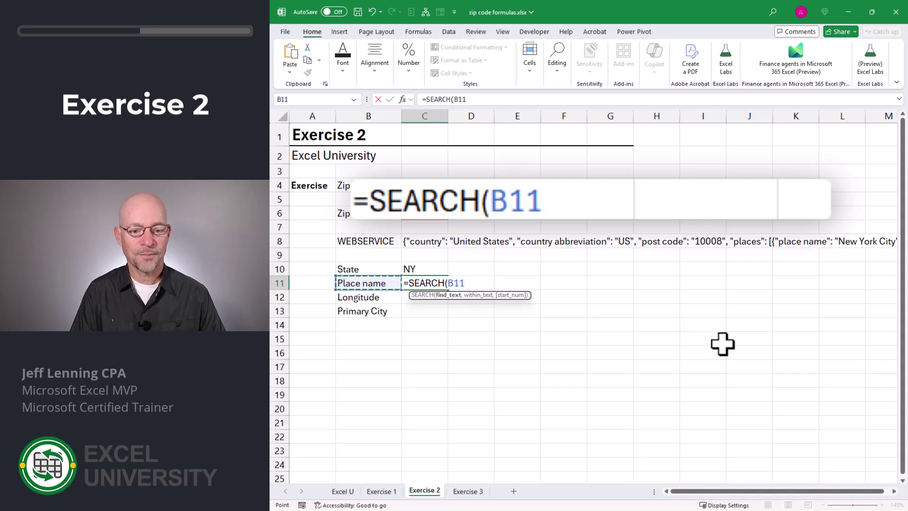
pyautogui.write(',')
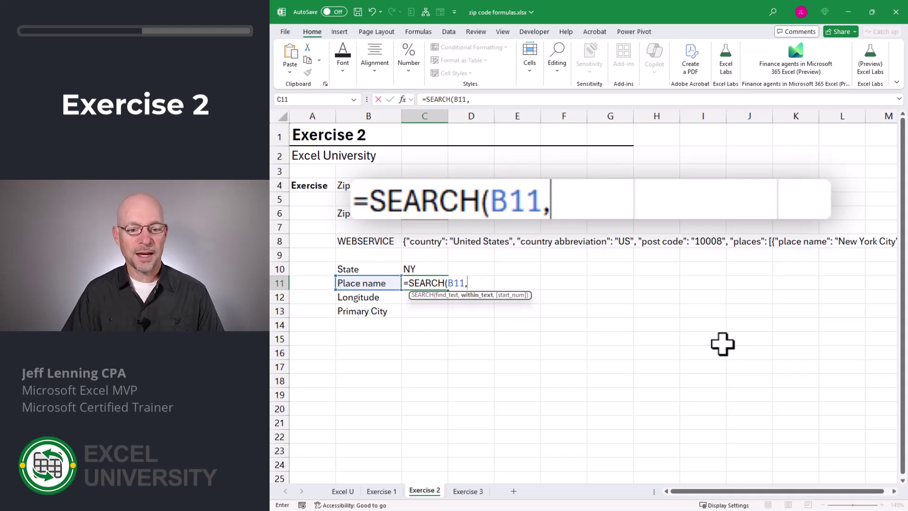
pyautogui.press('Up')
pyautogui.press('Up')
pyautogui.press('Up')
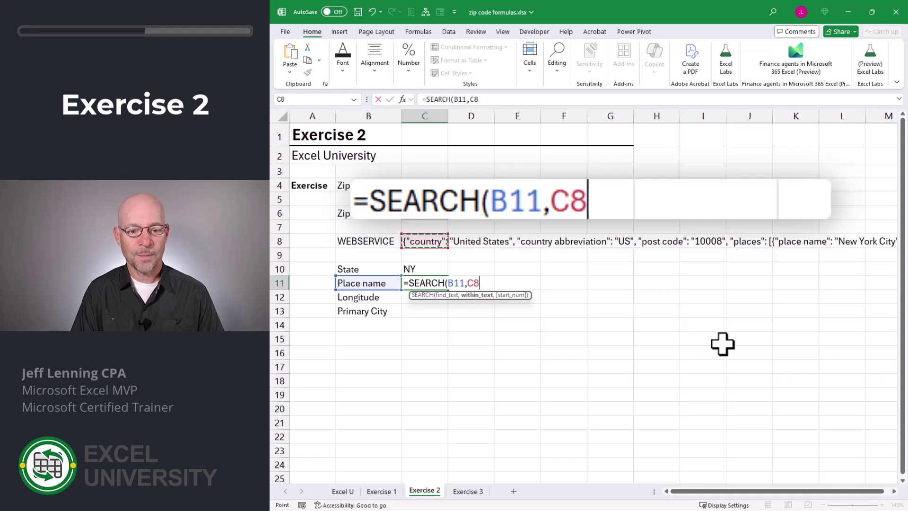
pyautogui.write(')')
pyautogui.press('Return')
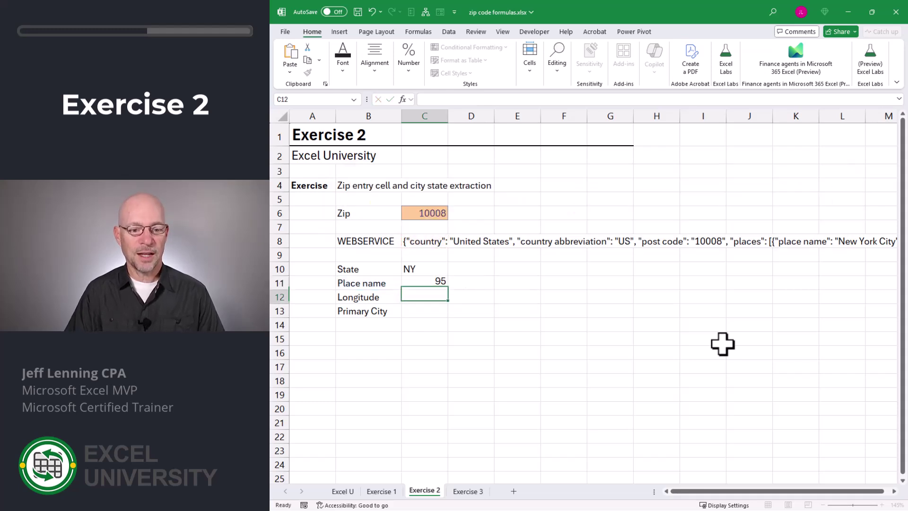
# Enter =C11+14 in D11 to calculate the start position of the city name
pyautogui.press('Up')
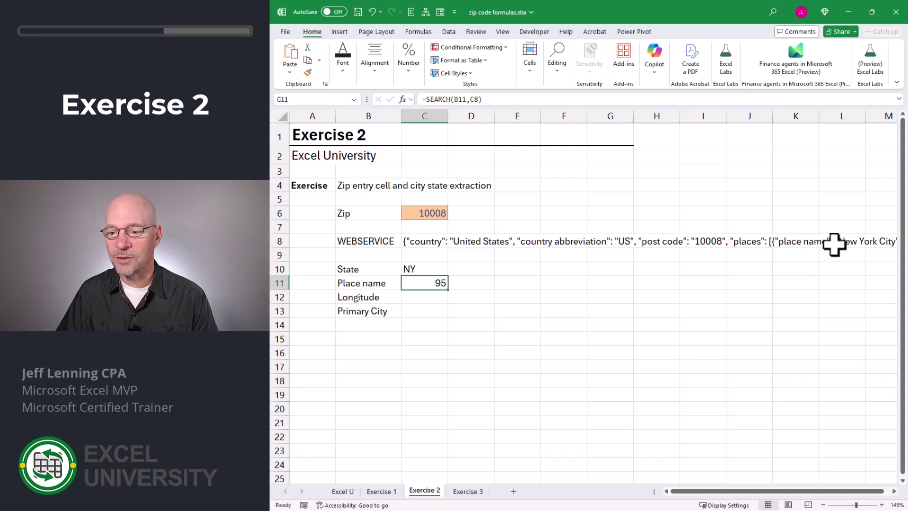
pyautogui.click(469, 284)
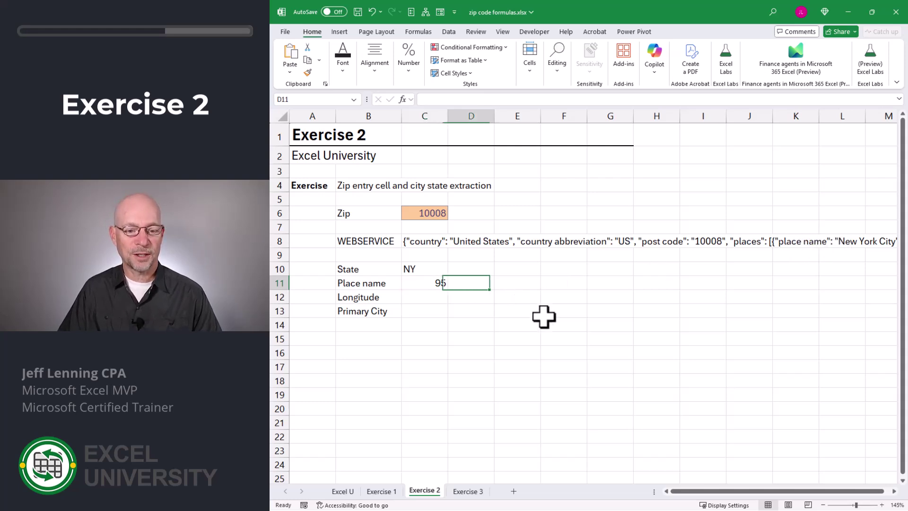
pyautogui.write('=')
pyautogui.press('Left')
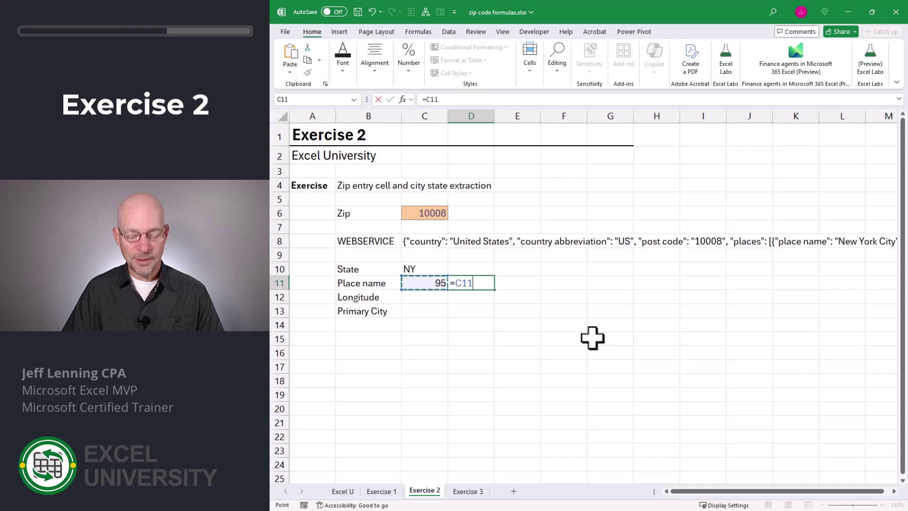
pyautogui.write('+')
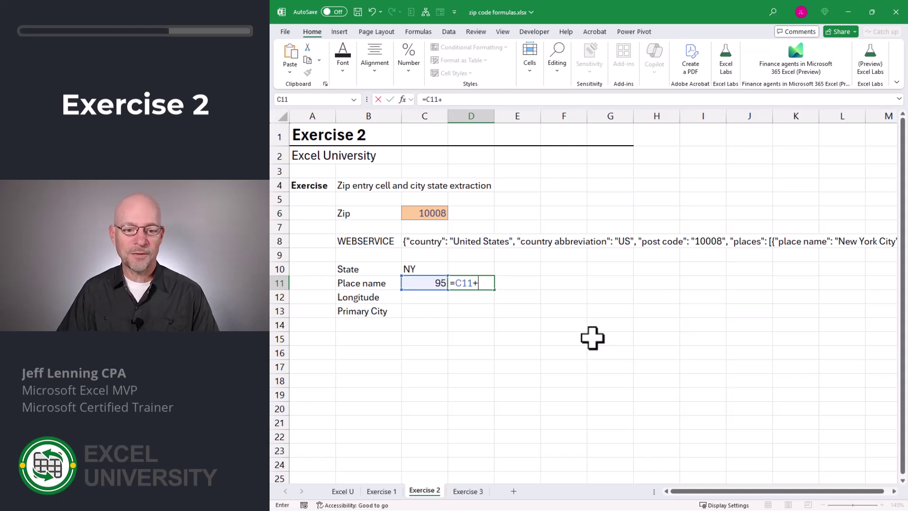
pyautogui.write('14')
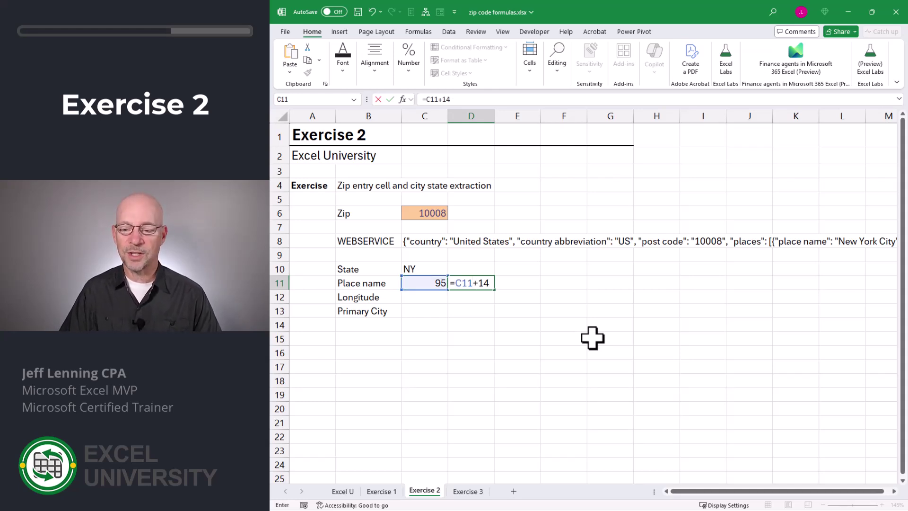
pyautogui.press('Return')
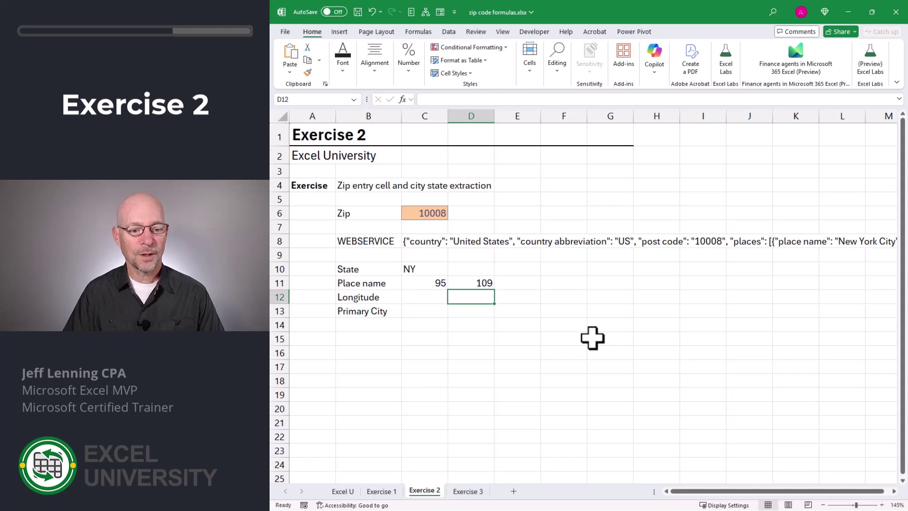
# Enter =SEARCH(B12,C8) in Longitude cell C12 to locate that label within the WEBSERVICE response
pyautogui.press('Left')
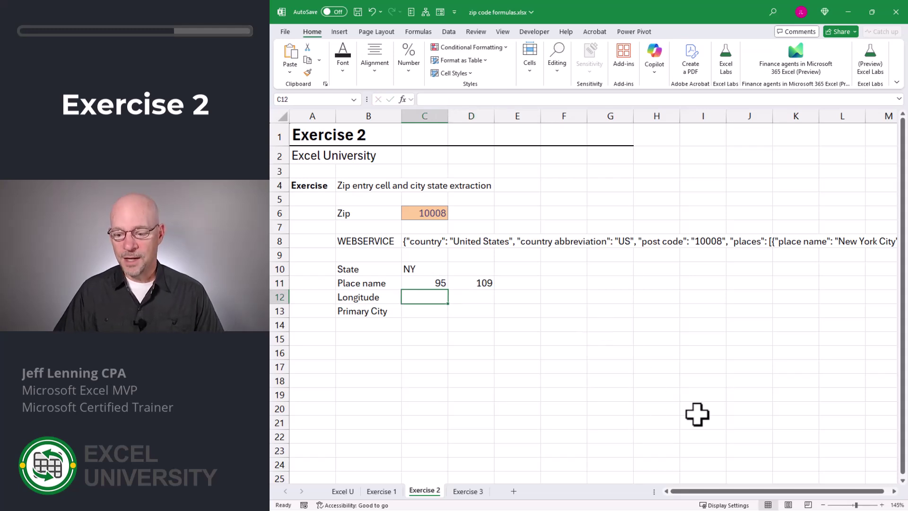
pyautogui.hscroll(3, 854, 431)
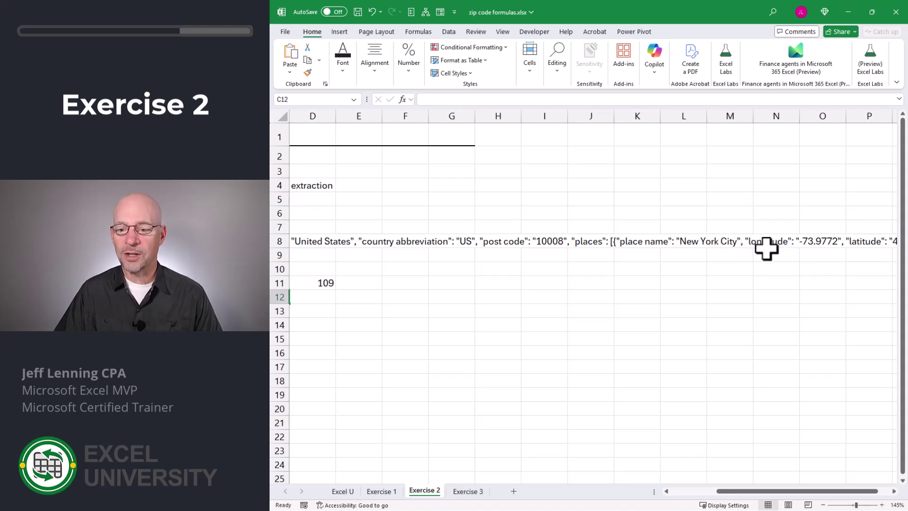
pyautogui.moveTo(769, 497); pyautogui.dragTo(718, 498)
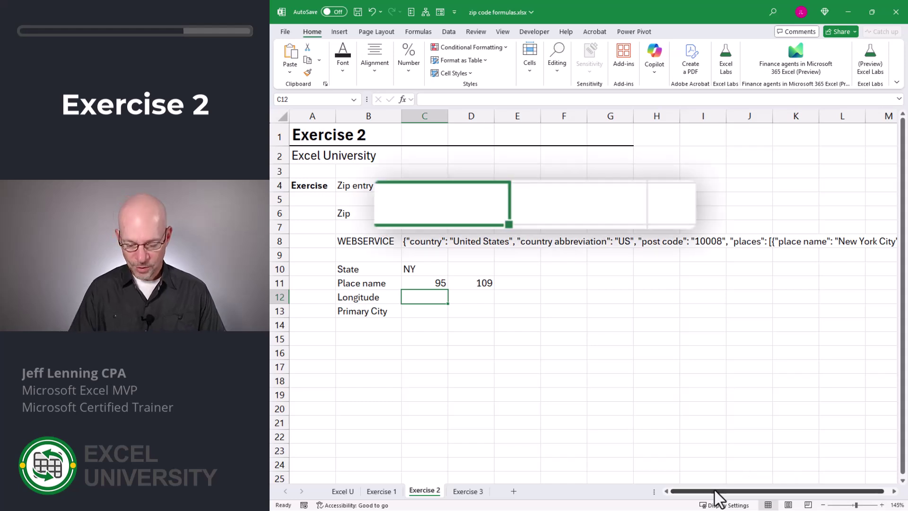
pyautogui.write('=sea')
pyautogui.press('Tab')
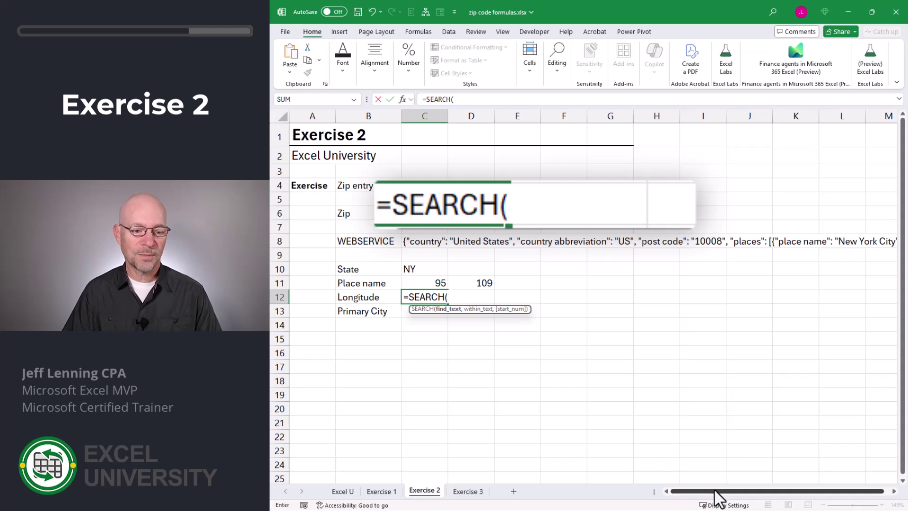
pyautogui.press('Left')
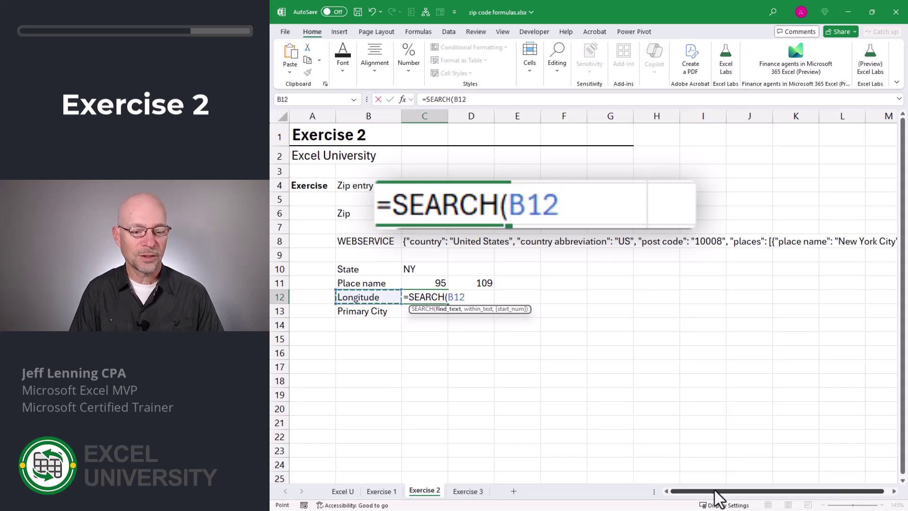
pyautogui.write(',')
pyautogui.press('Up')
pyautogui.press('Up')
pyautogui.press('Up')
pyautogui.press('Up')
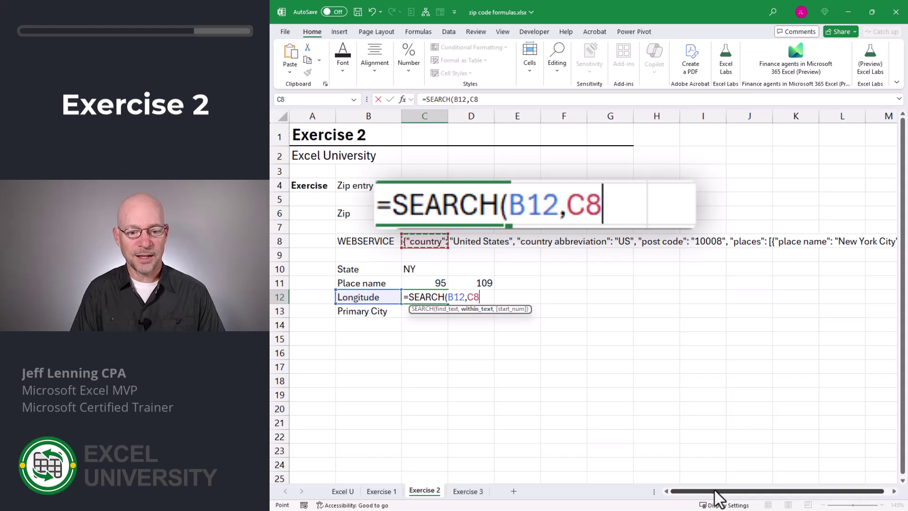
pyautogui.write(')')
pyautogui.press('Return')
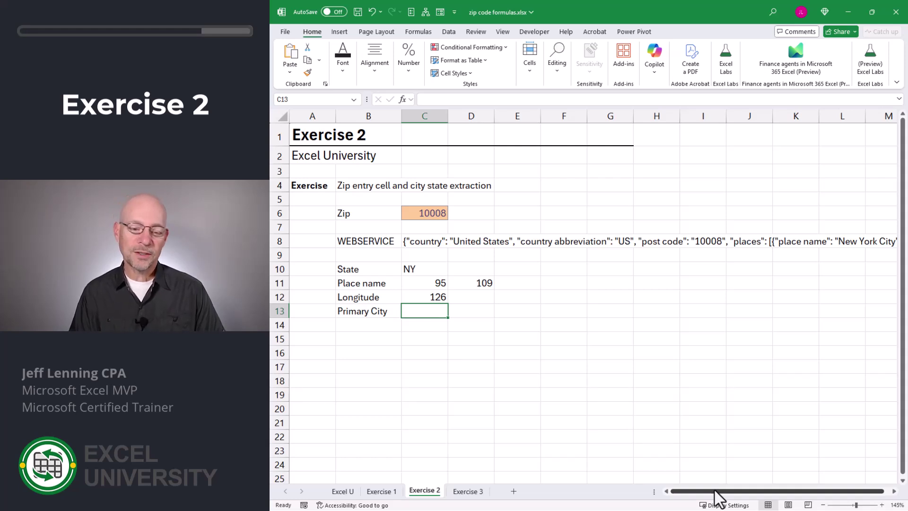
# Enter =C12-3 in D12 to calculate the end position of the city name
pyautogui.press('Up')
pyautogui.press('Right')
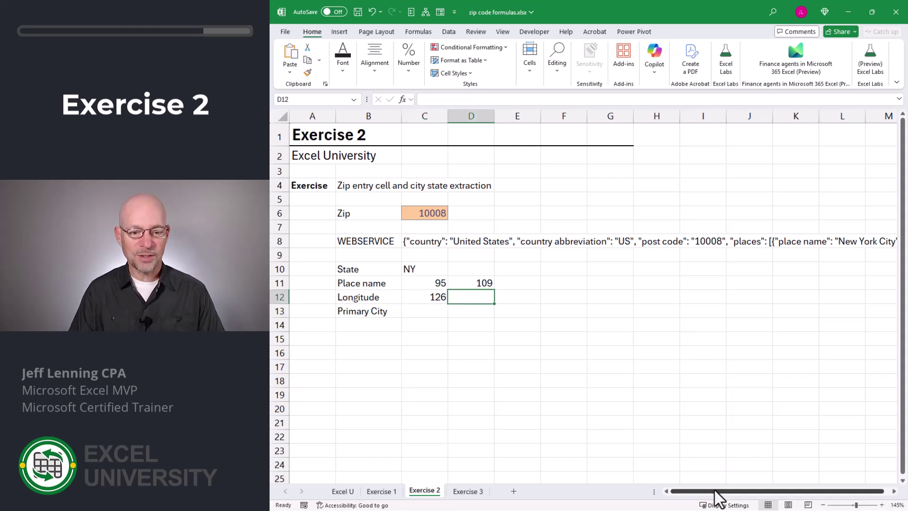
pyautogui.write('=')
pyautogui.press('Left')
pyautogui.write('-')
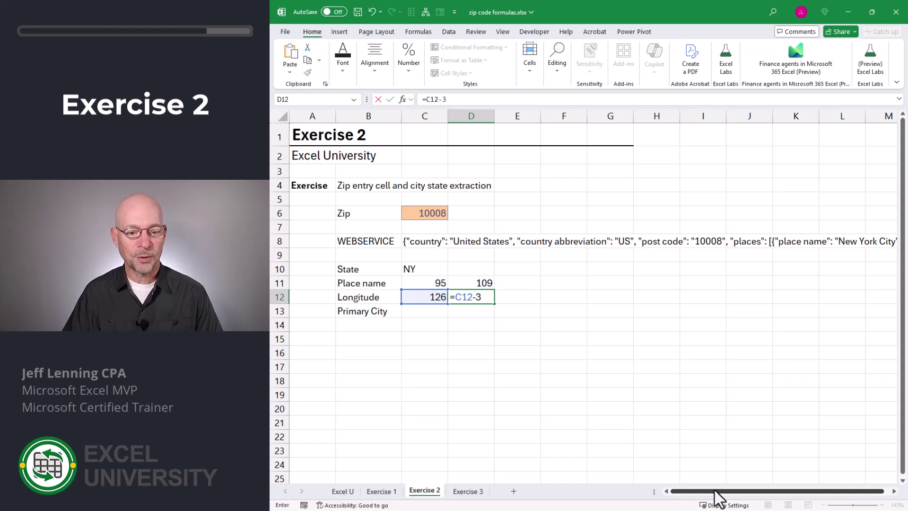
pyautogui.write('3')
pyautogui.press('Return')
# Start a MID formula in Primary City cell C13 with C8 as the text and D11 as the start position
pyautogui.press('Left')
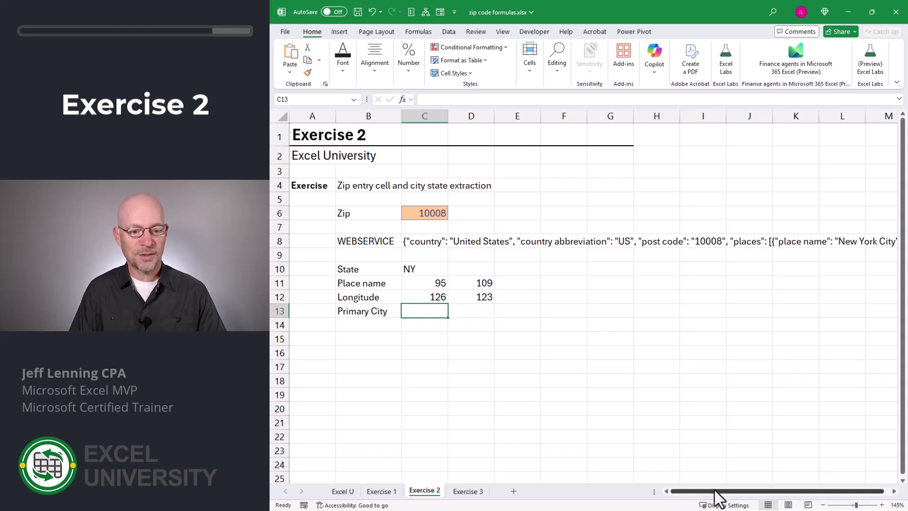
pyautogui.write('=MID(')
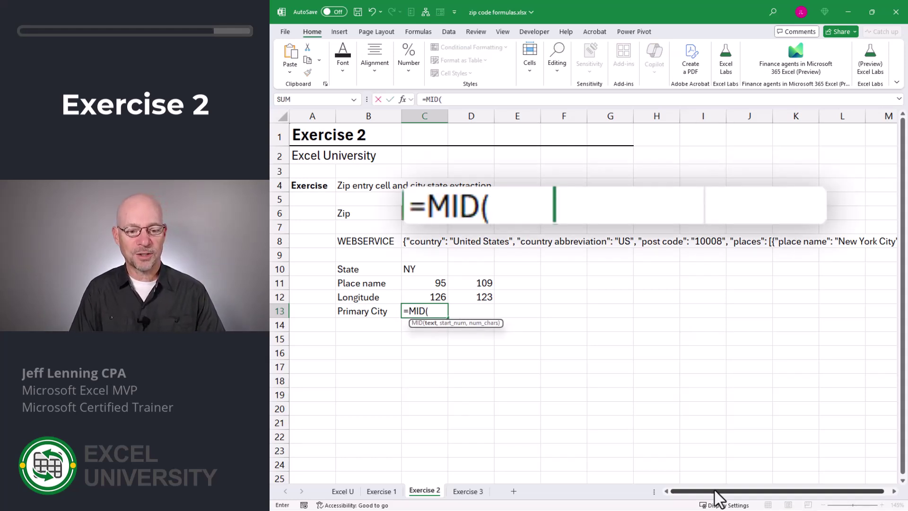
pyautogui.press('Up')
pyautogui.press('Up')
pyautogui.press('Up')
pyautogui.press('Up')
pyautogui.press('Up')
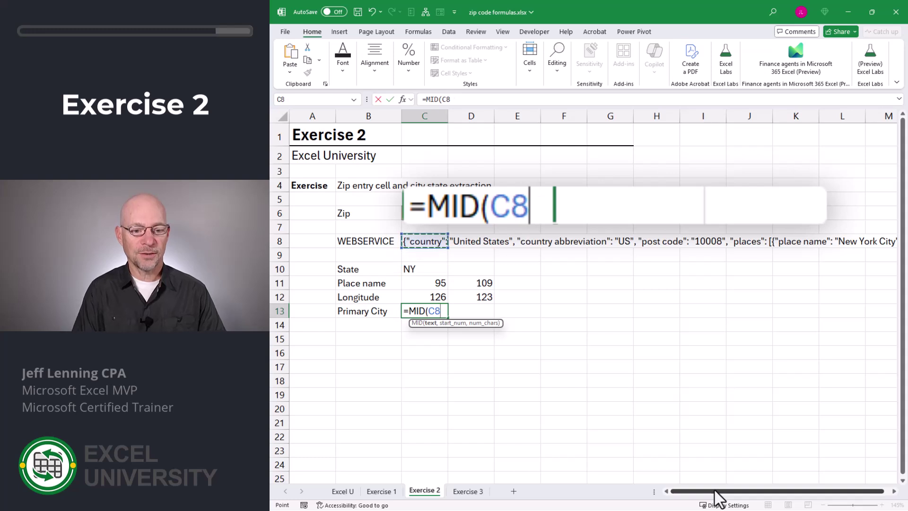
pyautogui.write(',')
pyautogui.press('Up')
pyautogui.press('Up')
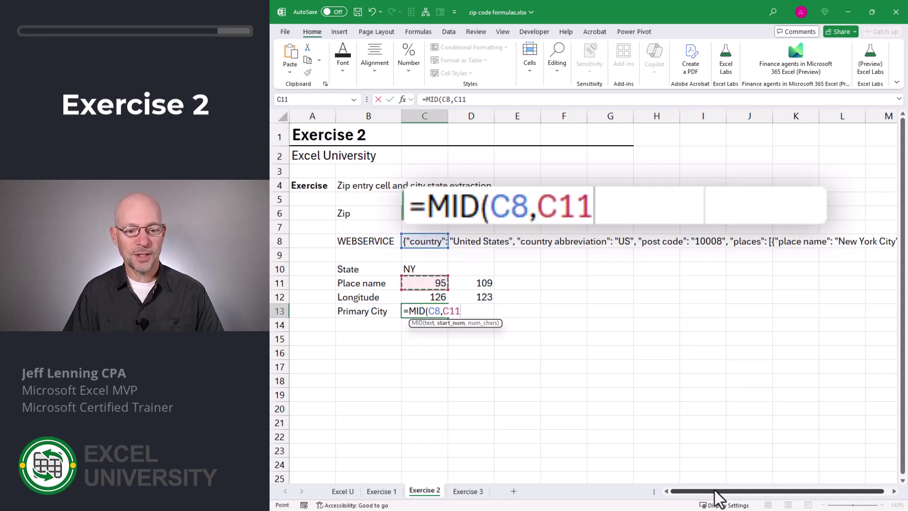
pyautogui.press('Right')
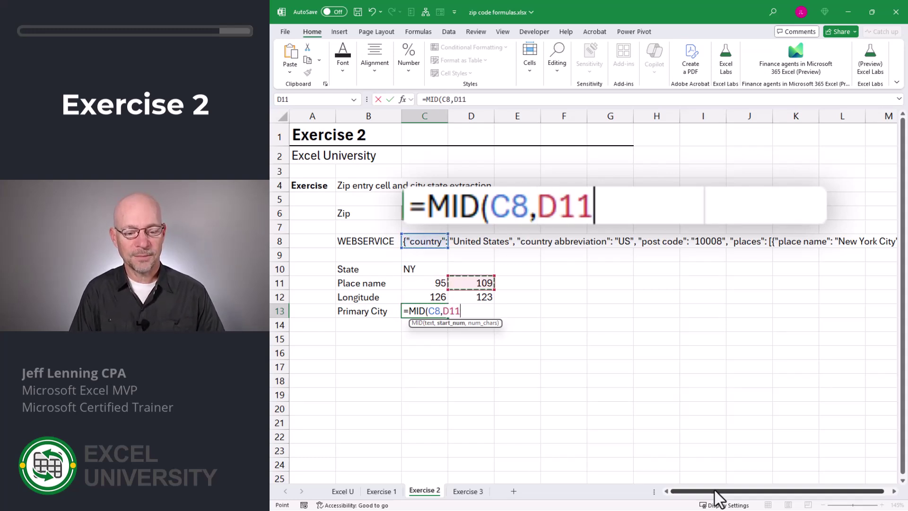
pyautogui.write(',')
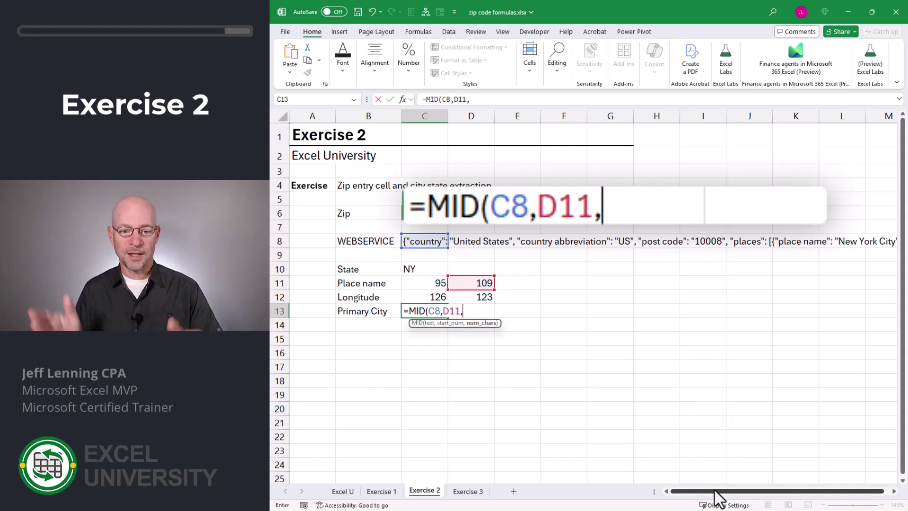
# Complete the Primary City formula as =MID(C8,D11,D12-D11), using D12-D11 as the number of characters
pyautogui.press('Up')
pyautogui.press('Up')
pyautogui.press('Right')
pyautogui.press('Down')
pyautogui.write('-')
pyautogui.press('Up')
pyautogui.press('Up')
pyautogui.press('Right')
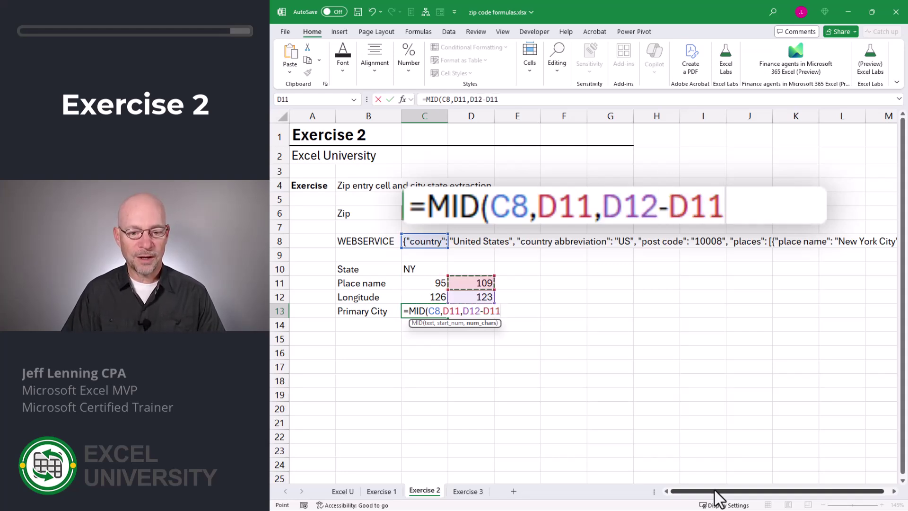
pyautogui.write(')')
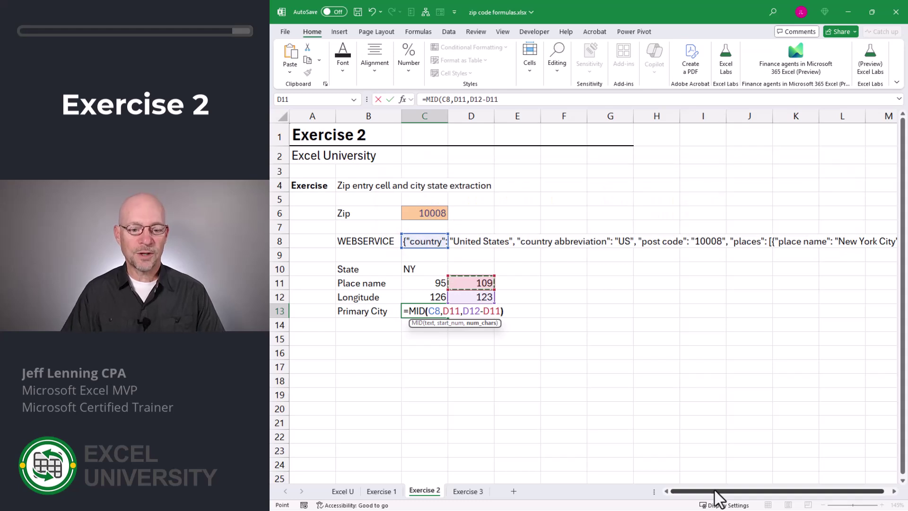
pyautogui.press('Return')
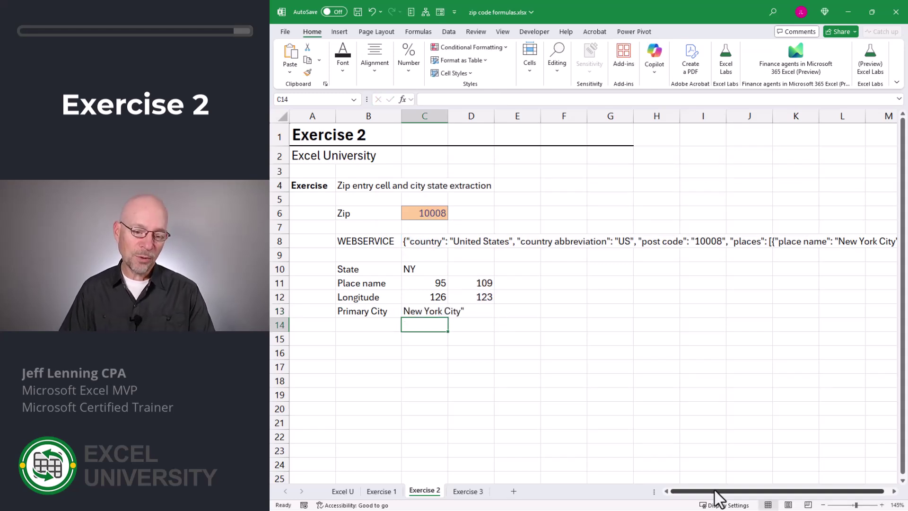
# Change the end position formula in D12 to =C12-4
pyautogui.press('Up')
pyautogui.press('Up')
pyautogui.press('Right')
pyautogui.press('F2')
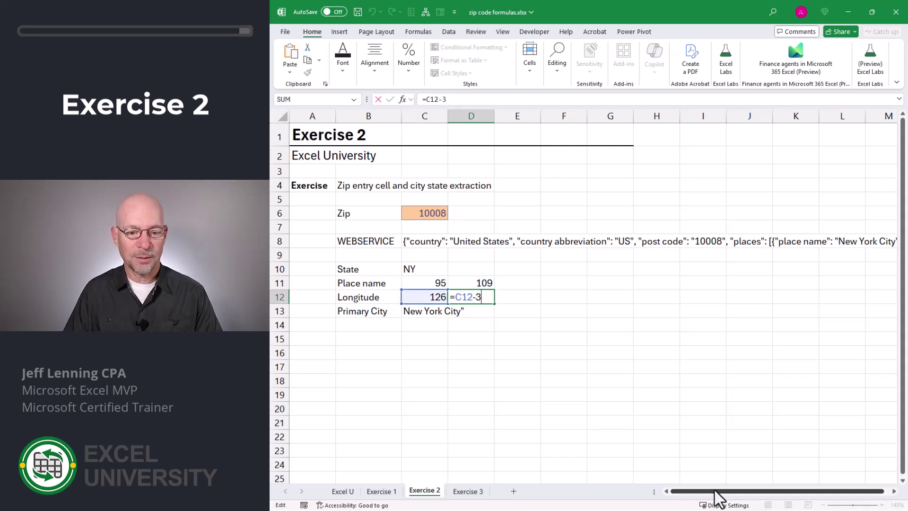
pyautogui.press('BackSpace')
pyautogui.write('4')
pyautogui.press('Return')
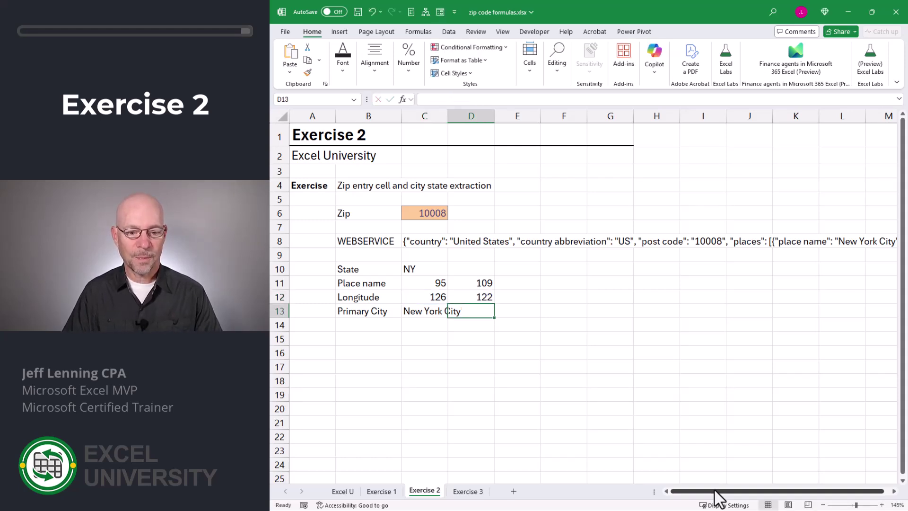
# Enter 90620 as the zip code in input cell C6
pyautogui.press('Left')
pyautogui.press('Up')
pyautogui.press('Up')
pyautogui.press('Up')
pyautogui.press('Up')
pyautogui.press('Up')
pyautogui.press('Up')
pyautogui.press('Up')
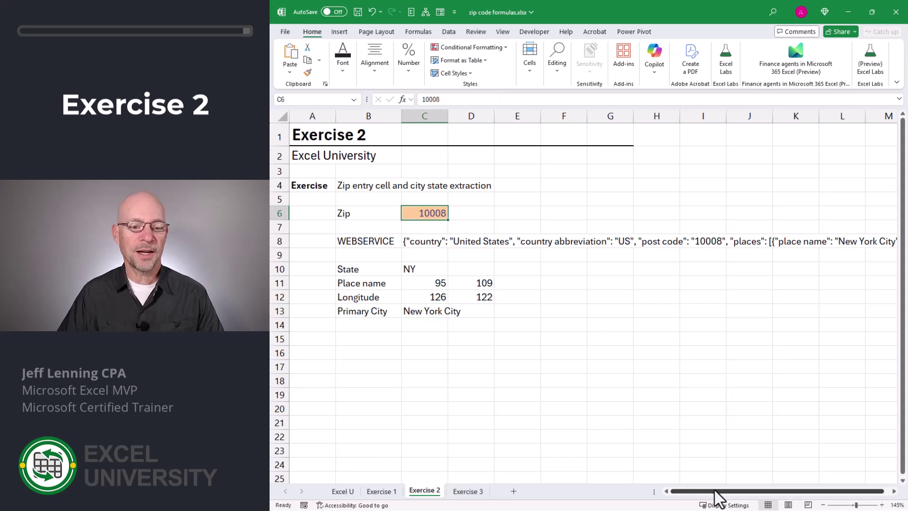
pyautogui.write('90620')
pyautogui.press('Return')
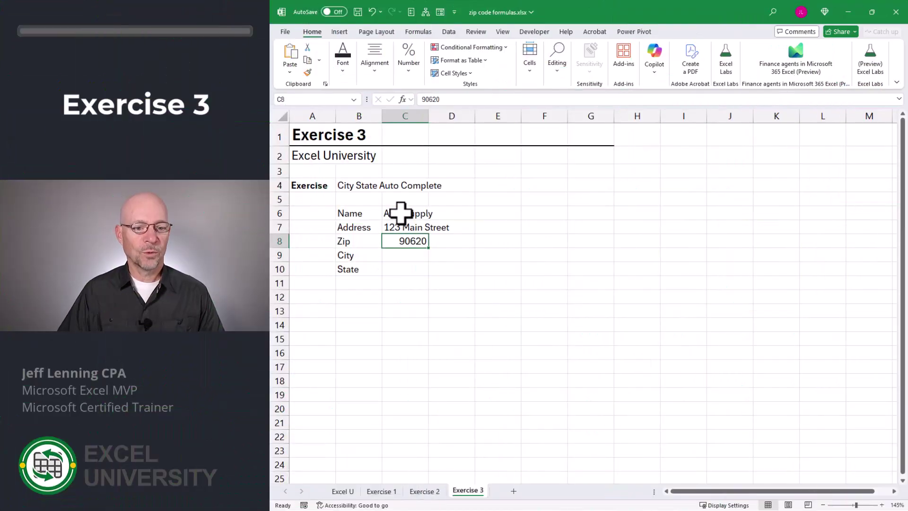
# Look over the Name, Address, Zip, City and State entry cells, C6 through C10, on the Exercise 3 sheet
pyautogui.click(402, 214)
pyautogui.click(406, 228)
pyautogui.click(410, 239)
pyautogui.click(409, 256)
pyautogui.click(409, 268)
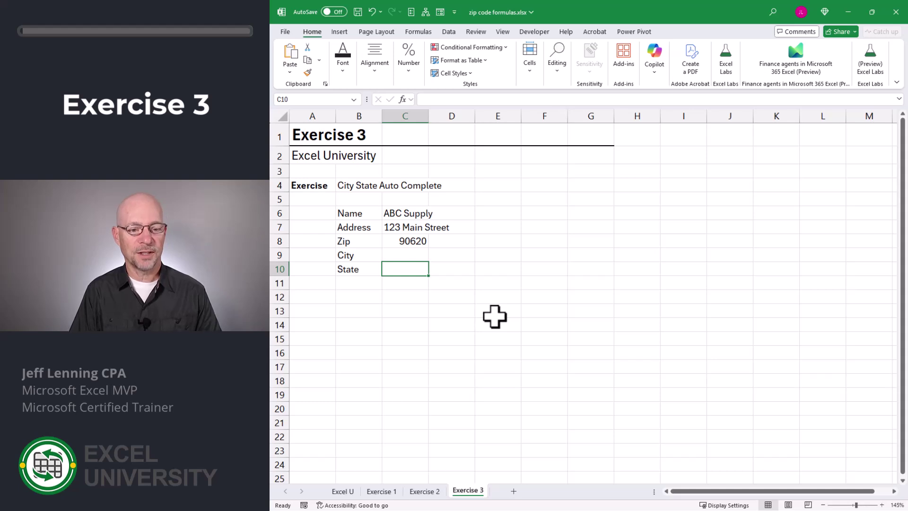
pyautogui.press('Down')
pyautogui.press('Down')
pyautogui.press('Left')
pyautogui.write('=web')
pyautogui.press('Tab')
pyautogui.write('"')
pyautogui.write('https://api.zippopotam.us/us/')
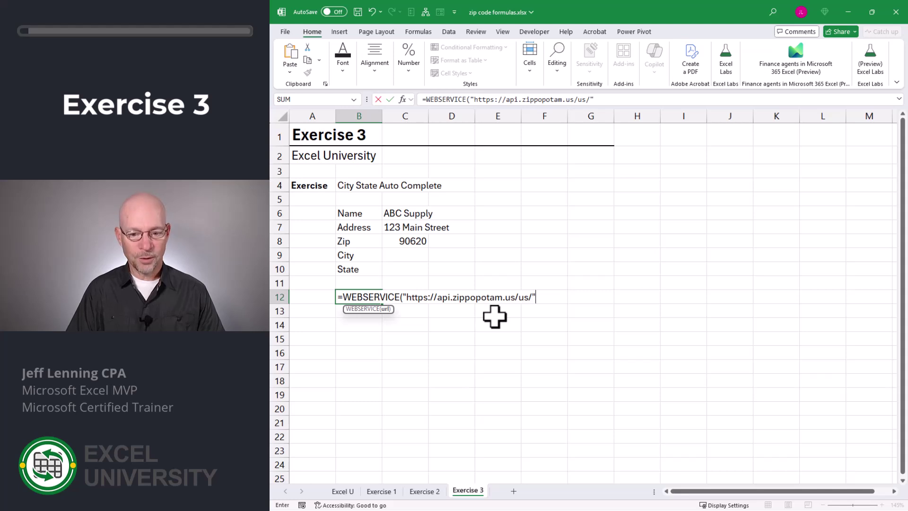
pyautogui.write('"&')
pyautogui.press('Up')
pyautogui.press('Up')
pyautogui.press('Up')
pyautogui.press('Up')
pyautogui.press('Right')
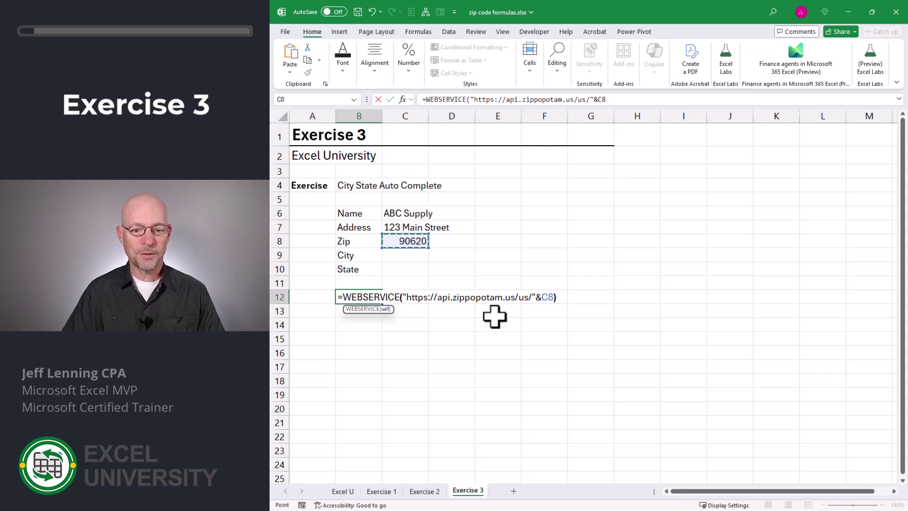
pyautogui.press('Return')
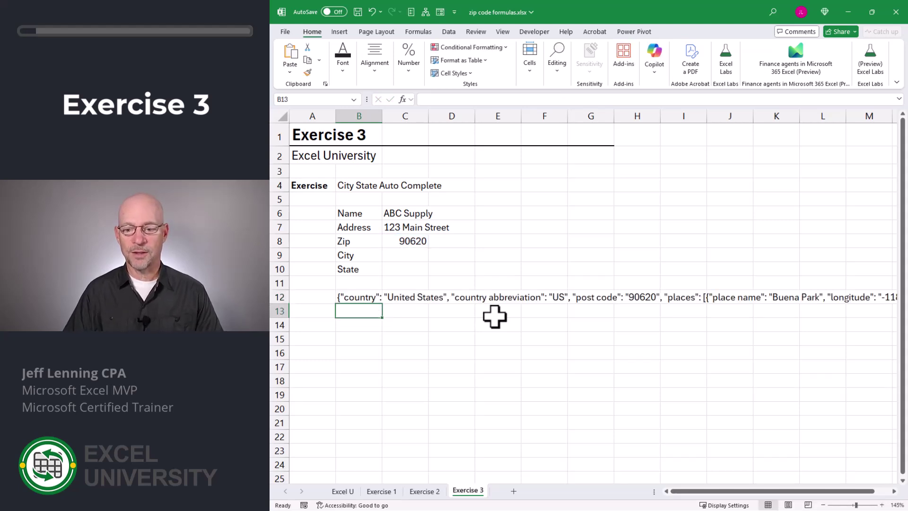
# Start a LET formula in City cell C9
pyautogui.press('Up')
pyautogui.press('Up')
pyautogui.press('Up')
pyautogui.press('Up')
pyautogui.press('Right')
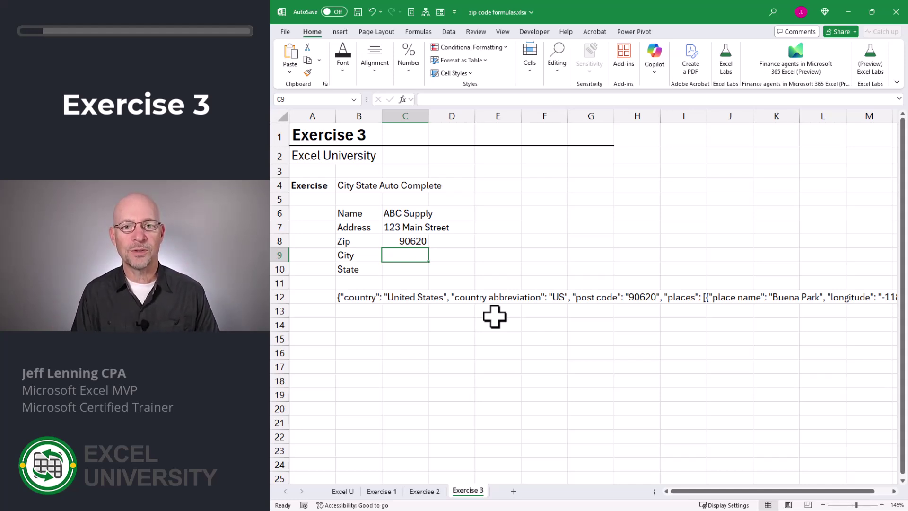
pyautogui.write('=let')
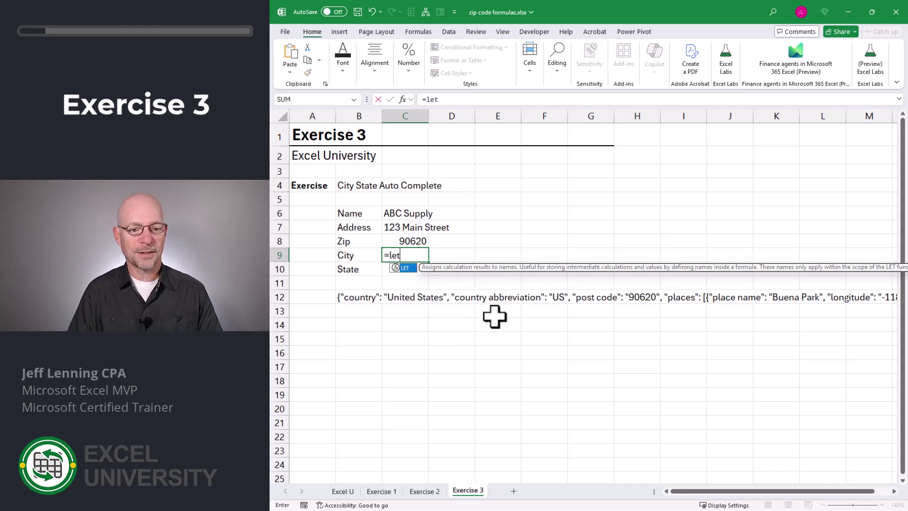
pyautogui.press('Tab')
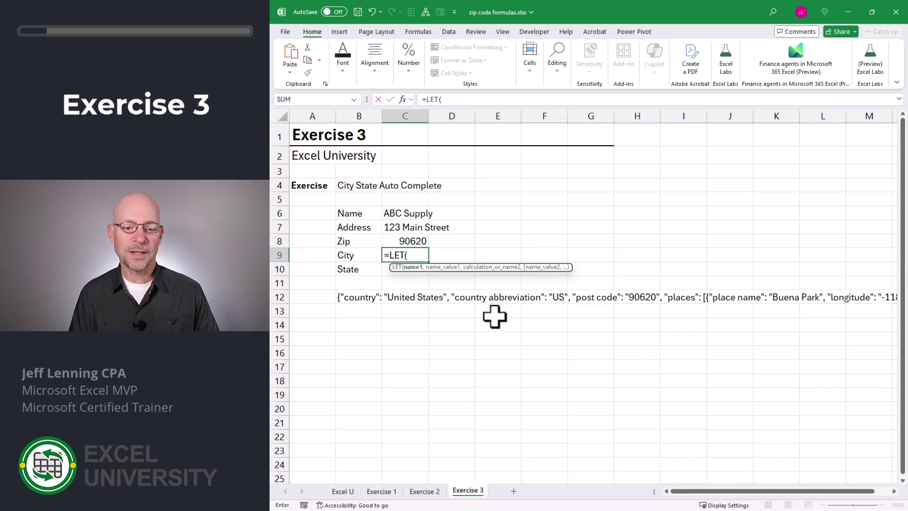
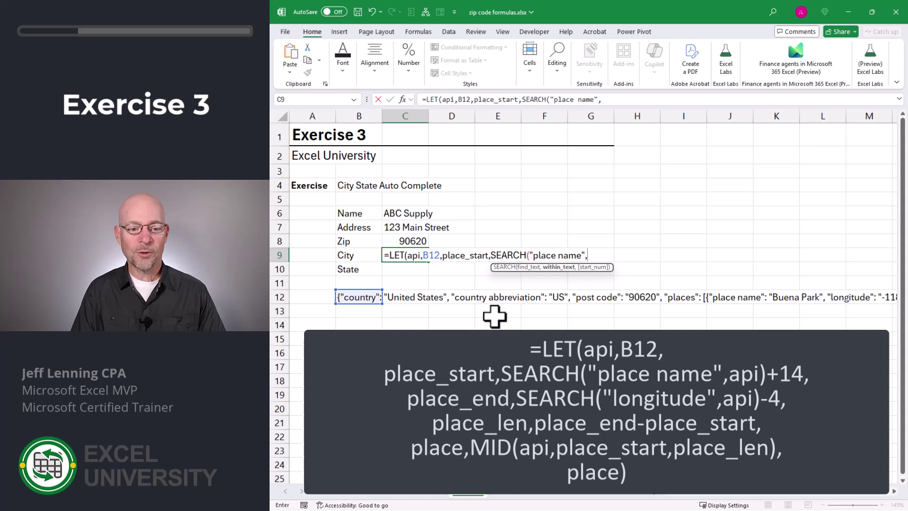
# Complete the place_start definition in C9's LET formula as SEARCH("place name",api)+14
pyautogui.write('api')
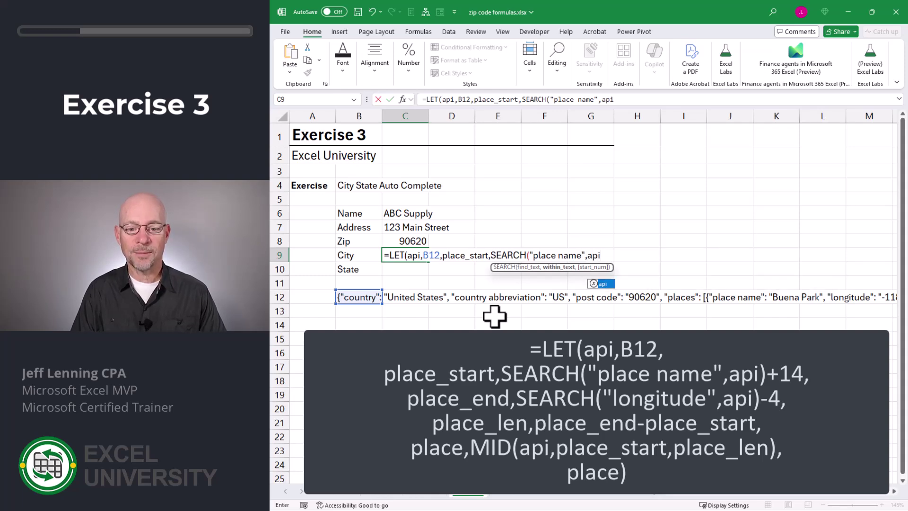
pyautogui.write(')')
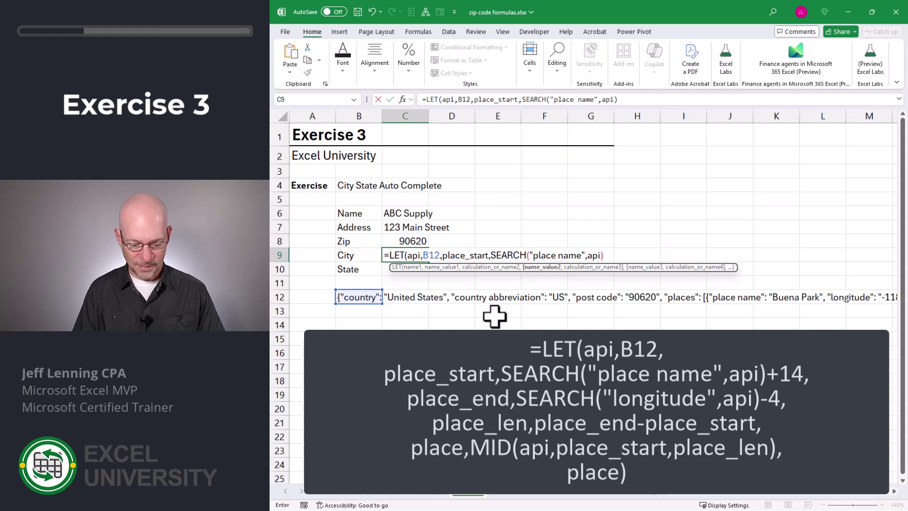
pyautogui.write('+14,')
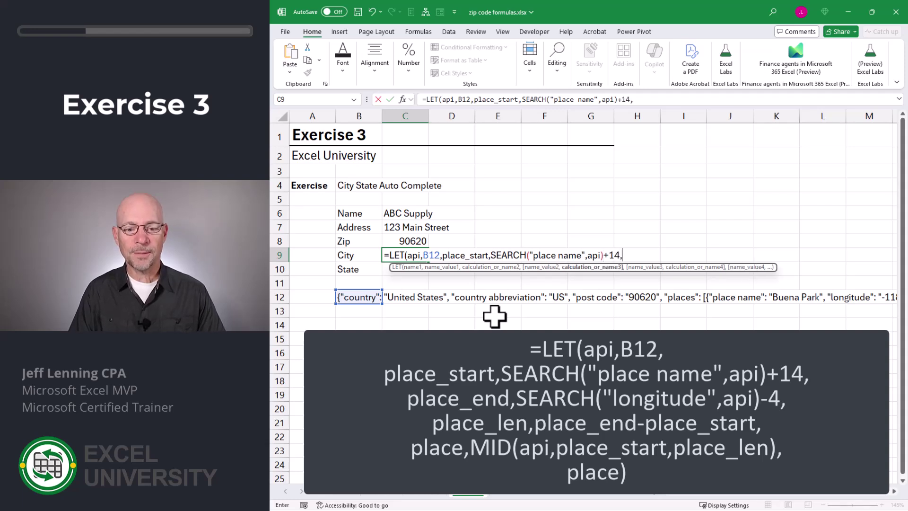
# Add the name place_end to the LET formula, defined as SEARCH("longitude",api)-4
pyautogui.write('place_')
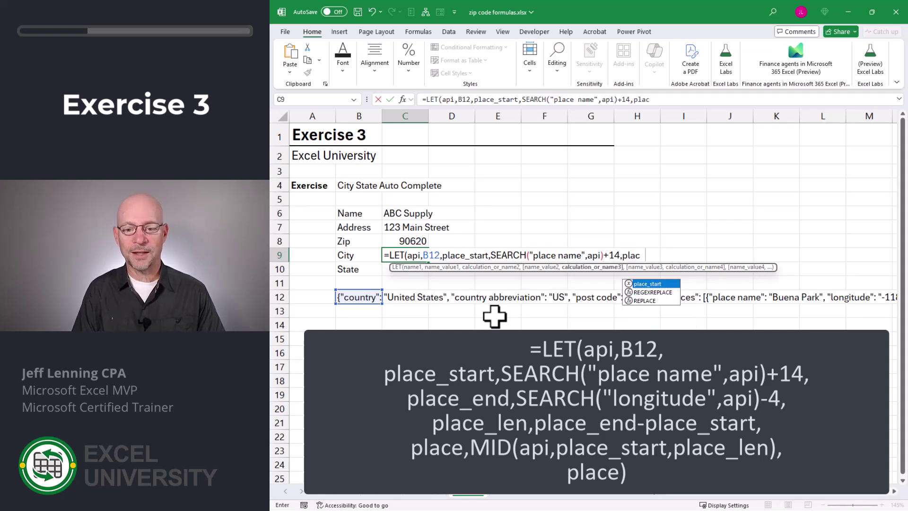
pyautogui.write('end')
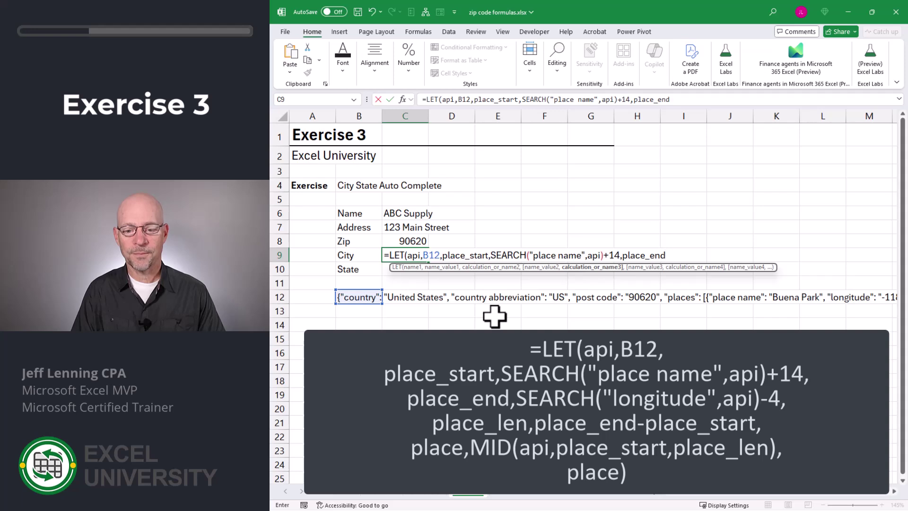
pyautogui.write(',sea')
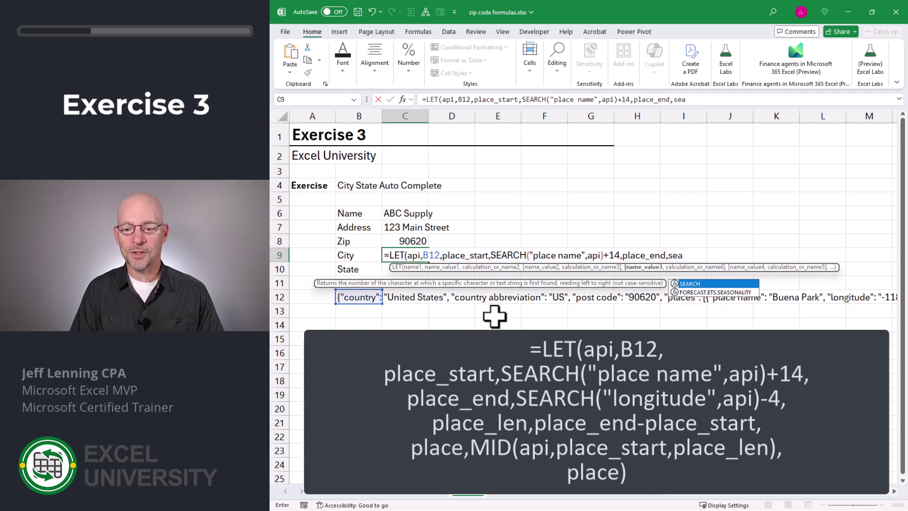
pyautogui.press('Tab')
pyautogui.write('"')
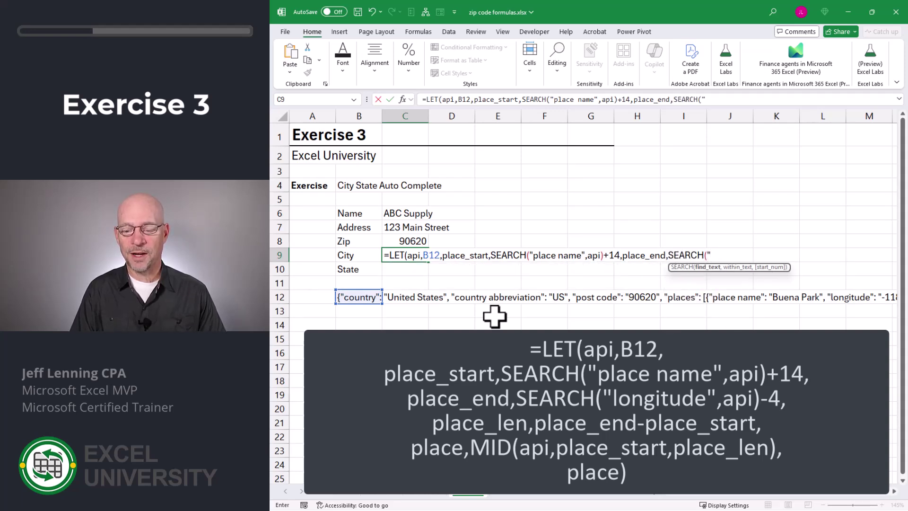
pyautogui.write('longitude",')
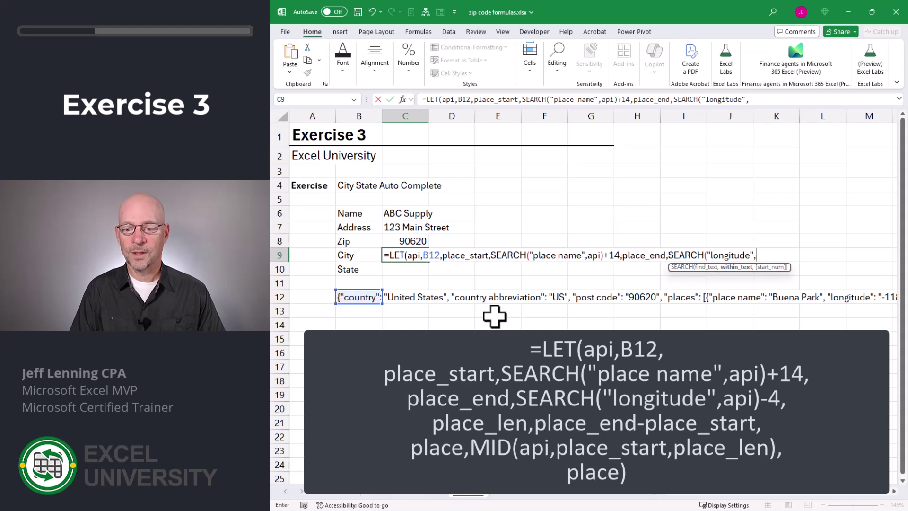
pyautogui.write('ap')
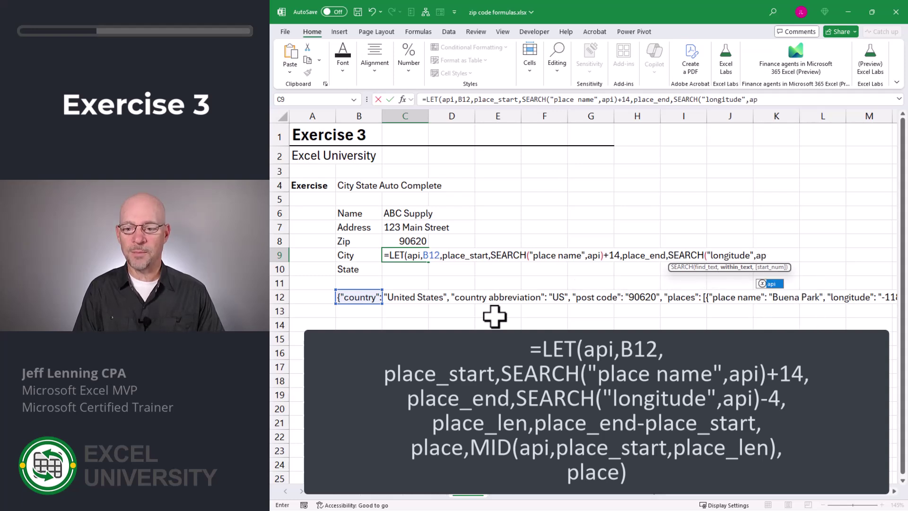
pyautogui.write('i)')
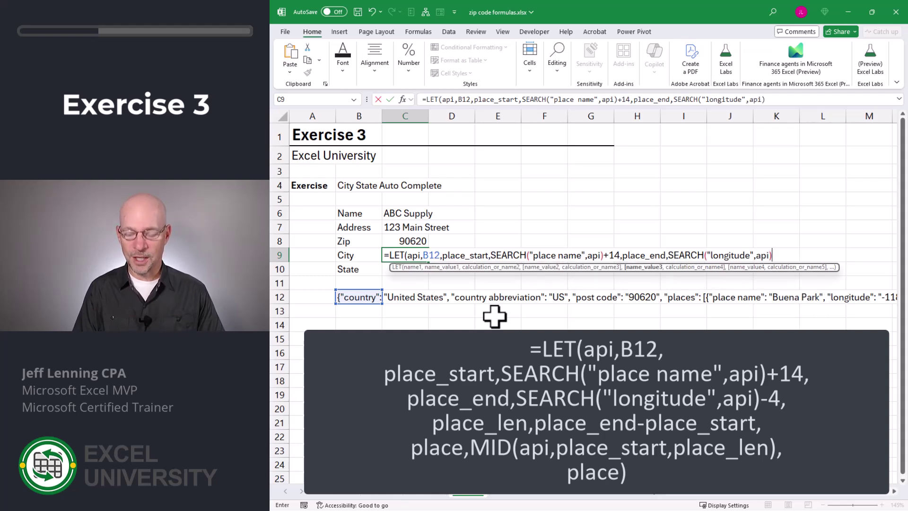
pyautogui.write('-')
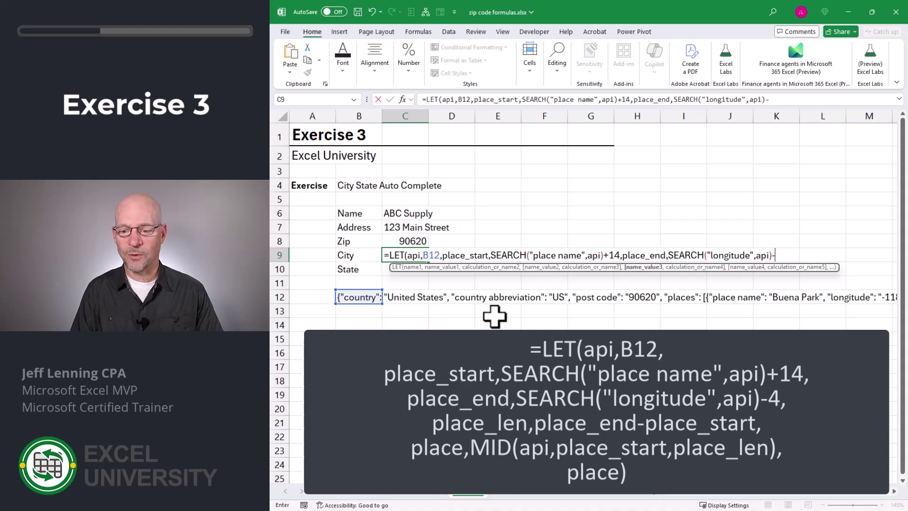
pyautogui.write('4')
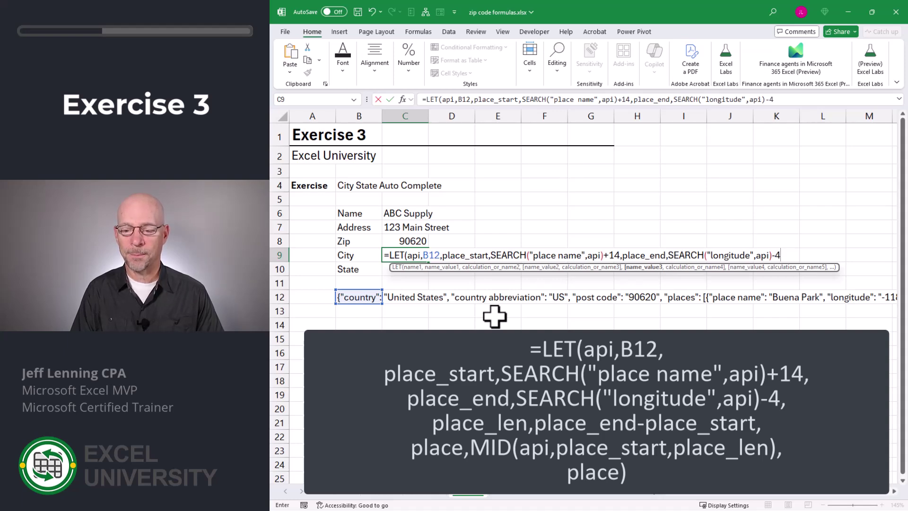
pyautogui.write(',')
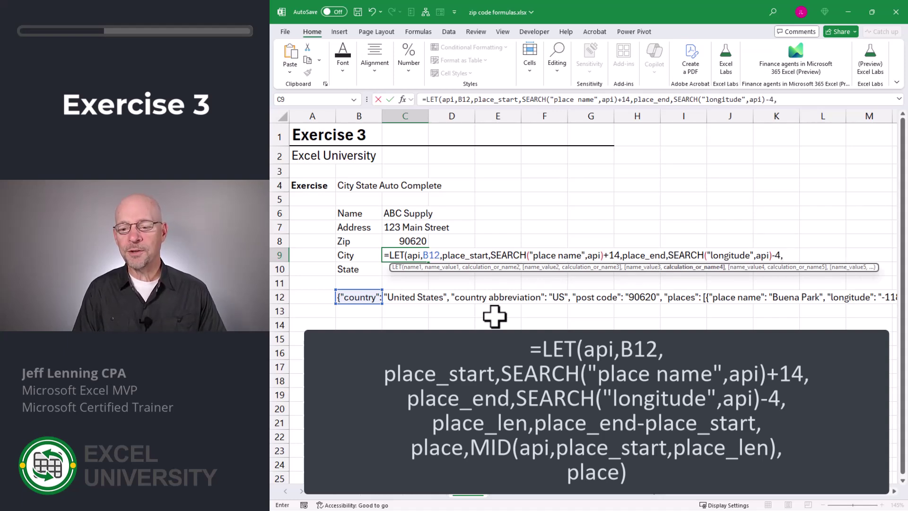
# Add the name place_len to the LET formula, defined as place_end-place_start
pyautogui.write('place_')
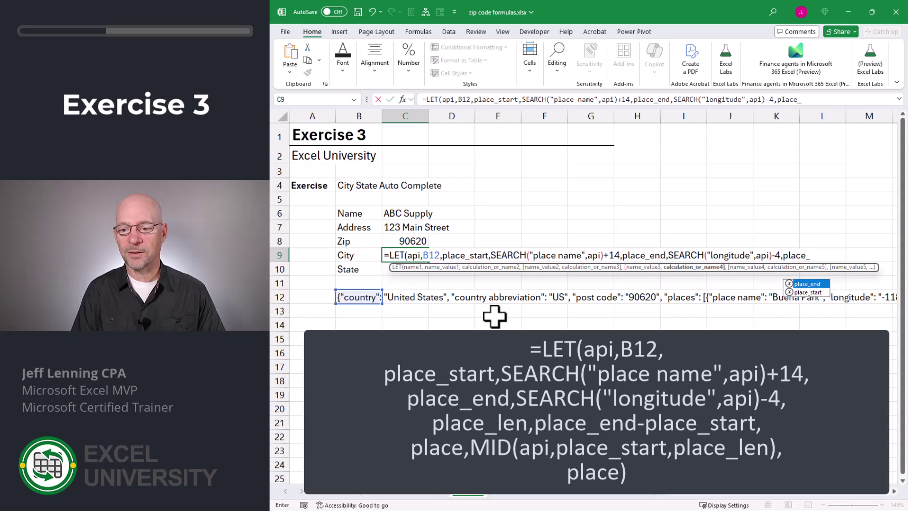
pyautogui.write('len,')
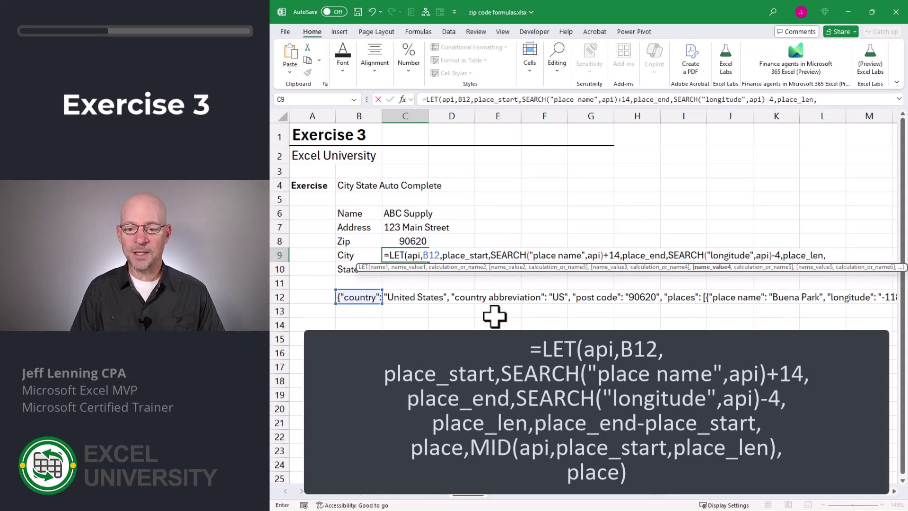
pyautogui.write('place')
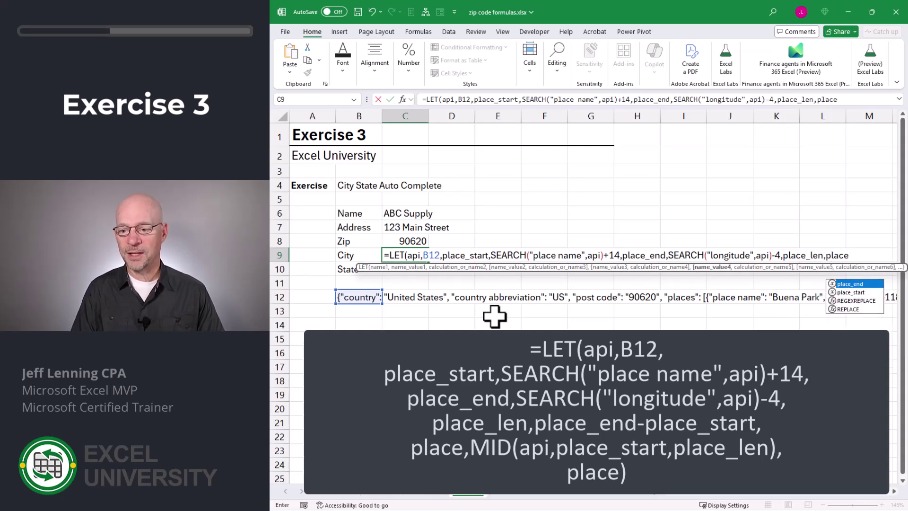
pyautogui.press('Tab')
pyautogui.write('-pla')
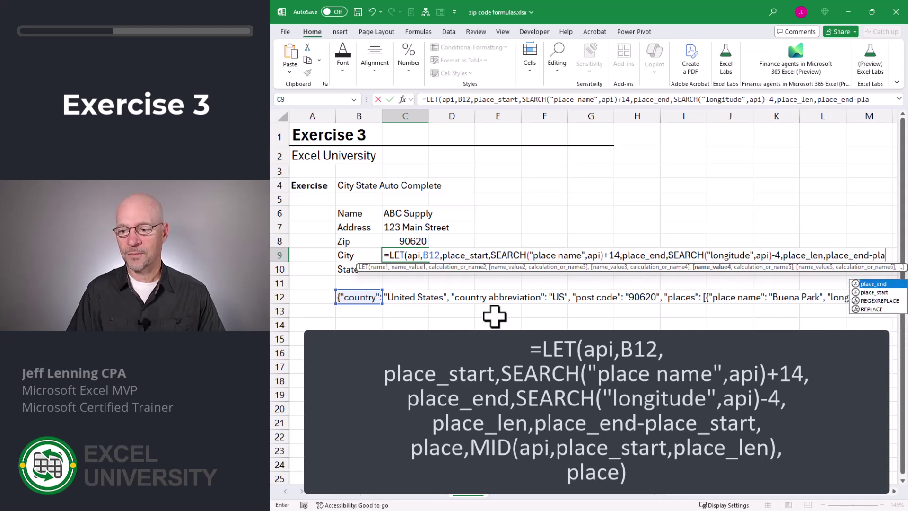
pyautogui.press('Down')
pyautogui.press('Tab')
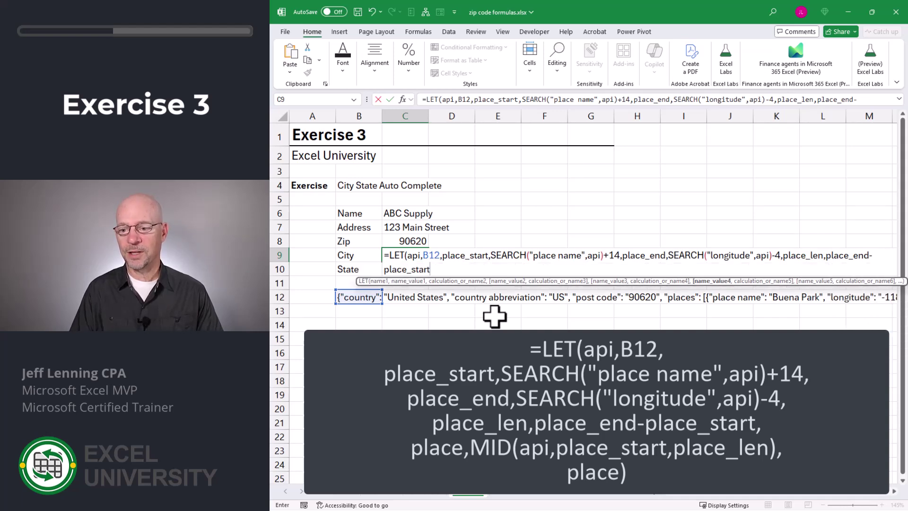
pyautogui.write(',')
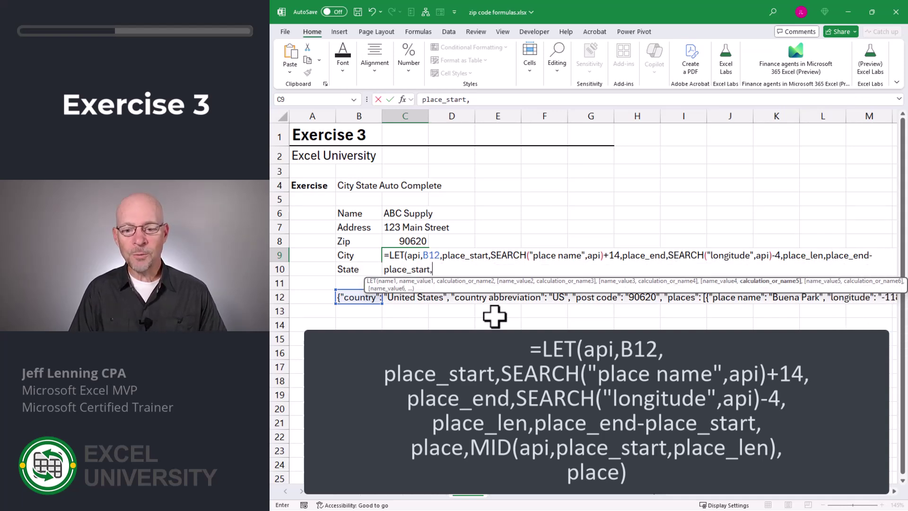
# Add the name place to C9's LET formula, defined as MID(api,place_start,place_len)
pyautogui.write('place,')
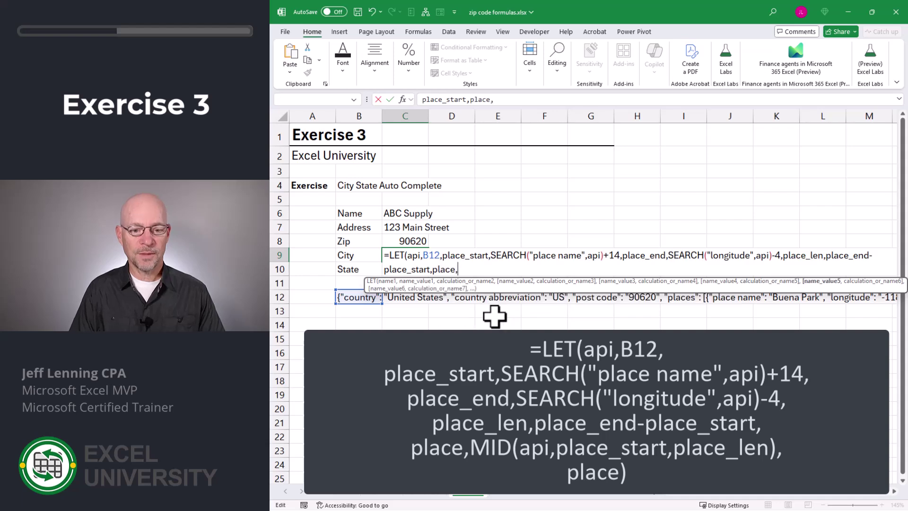
pyautogui.write('mid')
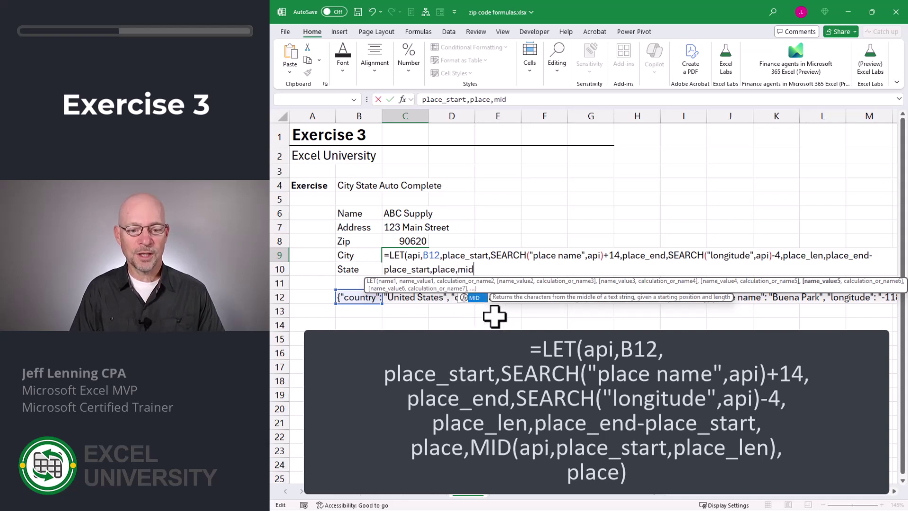
pyautogui.press('Tab')
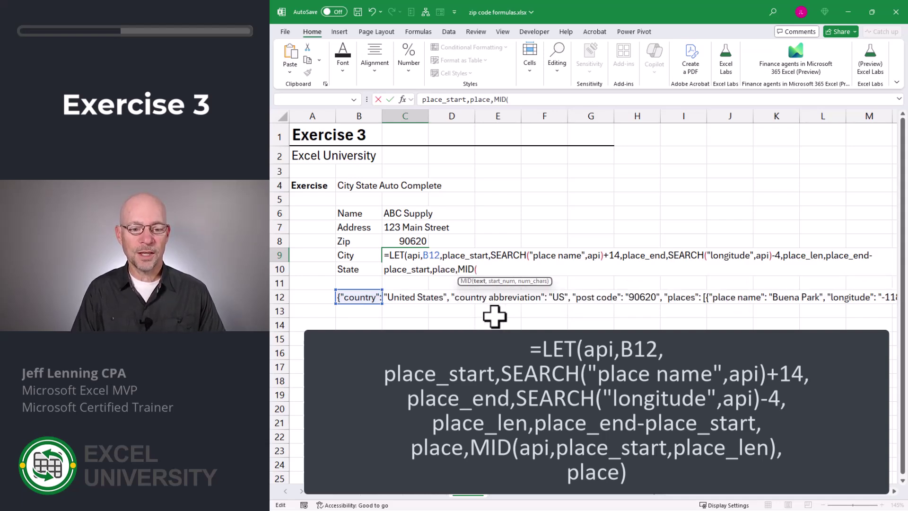
pyautogui.write('api,')
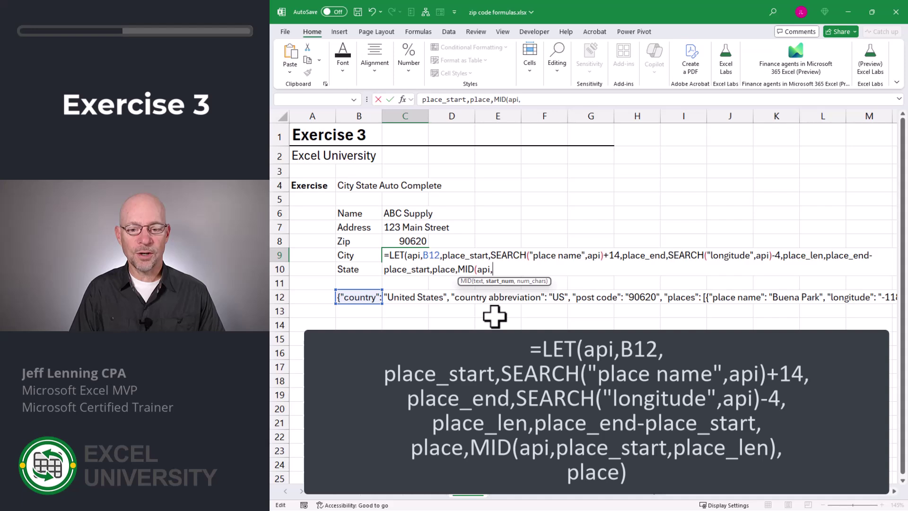
pyautogui.write('pla')
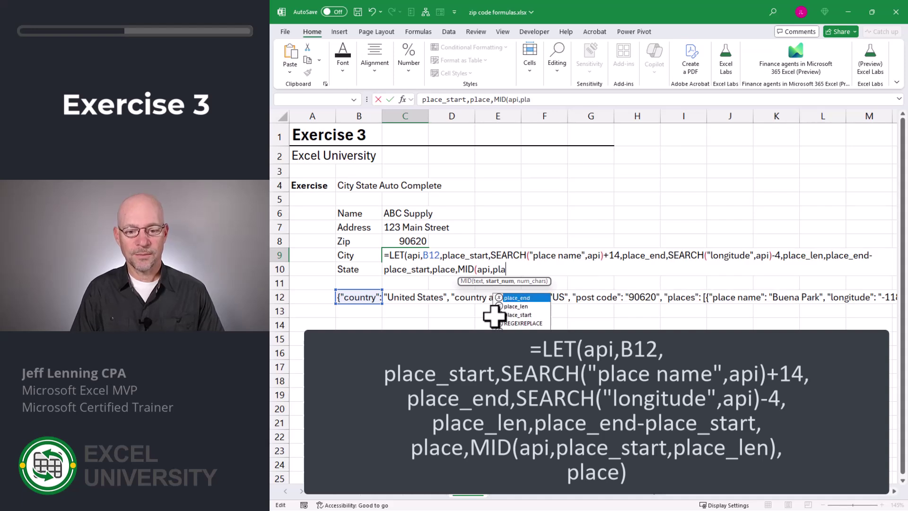
pyautogui.press('Down')
pyautogui.press('Down')
pyautogui.press('Tab')
pyautogui.write(',')
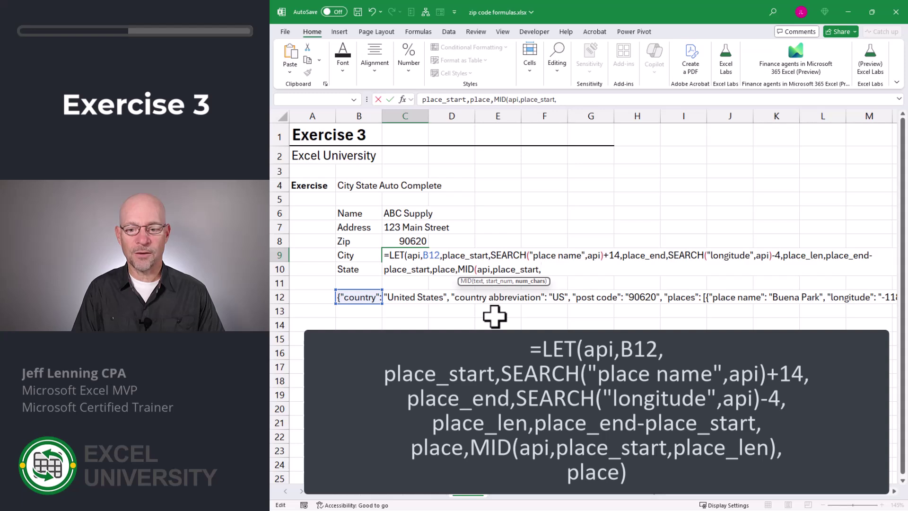
pyautogui.write('pla')
pyautogui.press('Down')
pyautogui.press('Tab')
pyautogui.write(')')
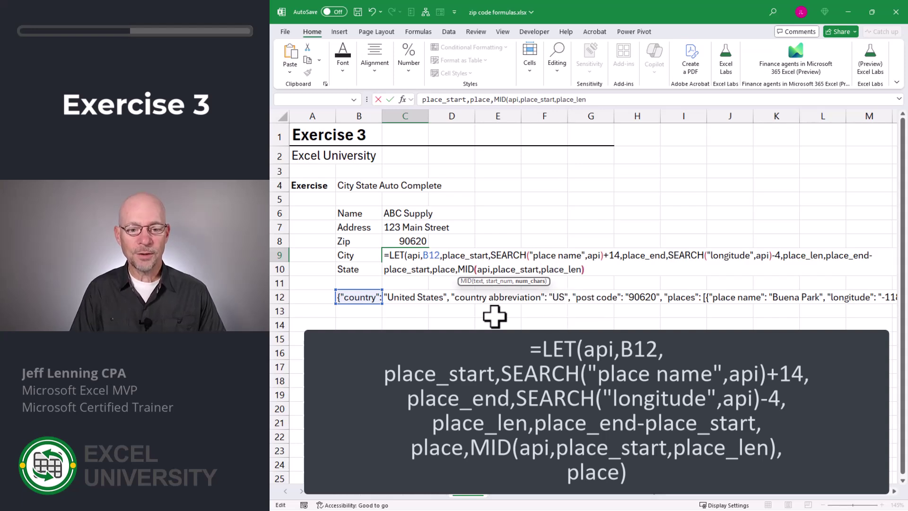
# Finish C9's LET formula with place as its returned calculation and enter it
pyautogui.write(',')
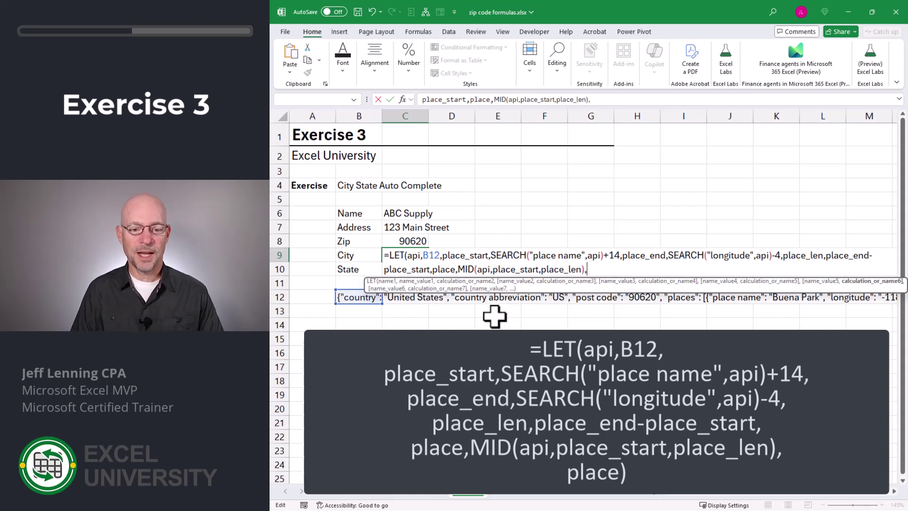
pyautogui.write('place')
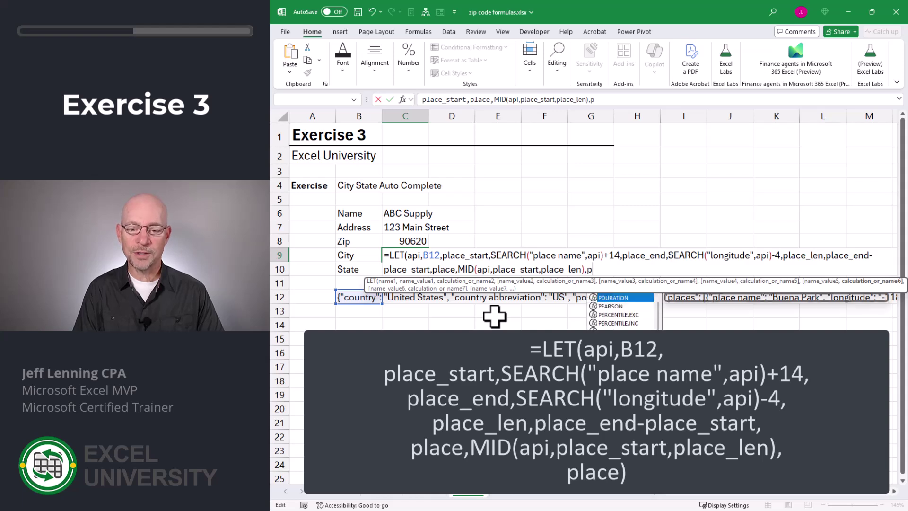
pyautogui.write(')')
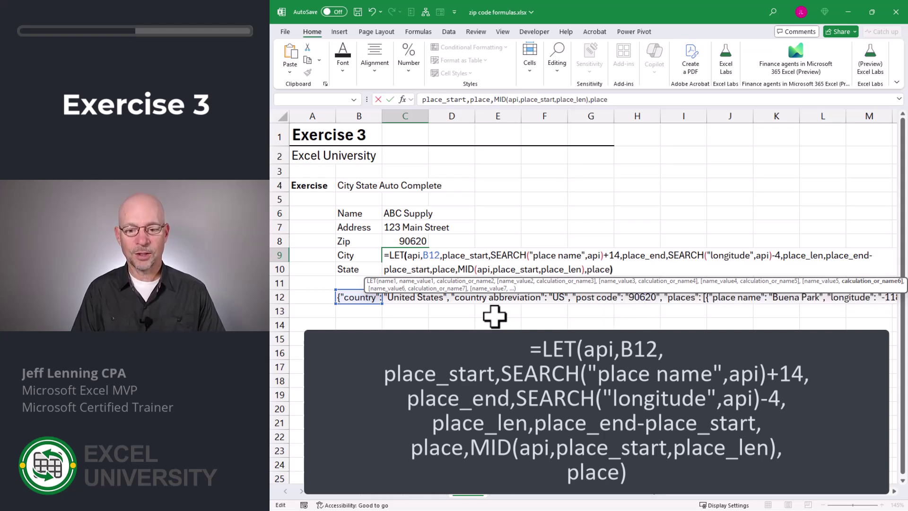
pyautogui.press('Return')
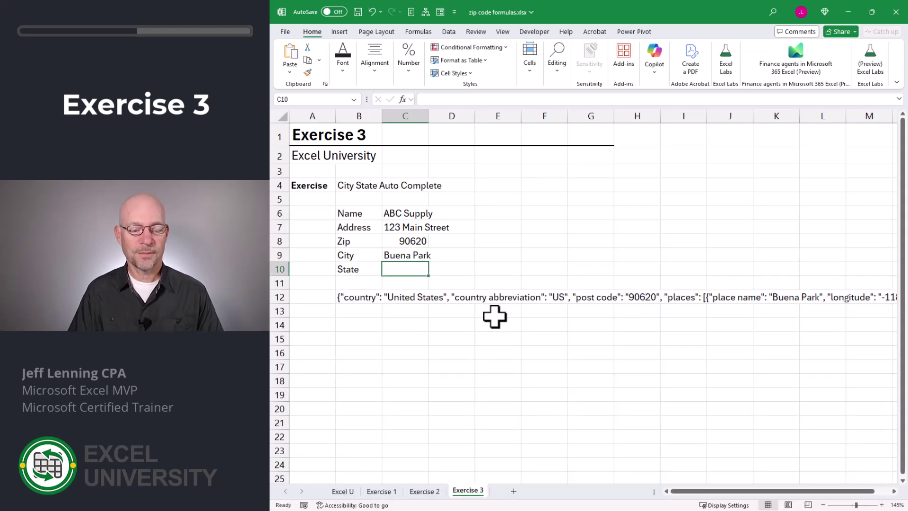
# Set the Zip in C8 to 10007 to test the City formula
pyautogui.press('Up')
pyautogui.press('Up')
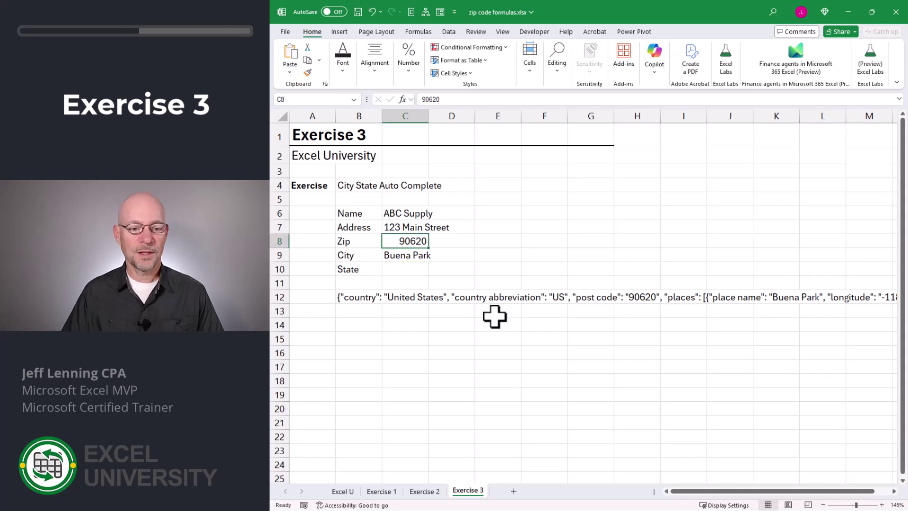
pyautogui.write('10007')
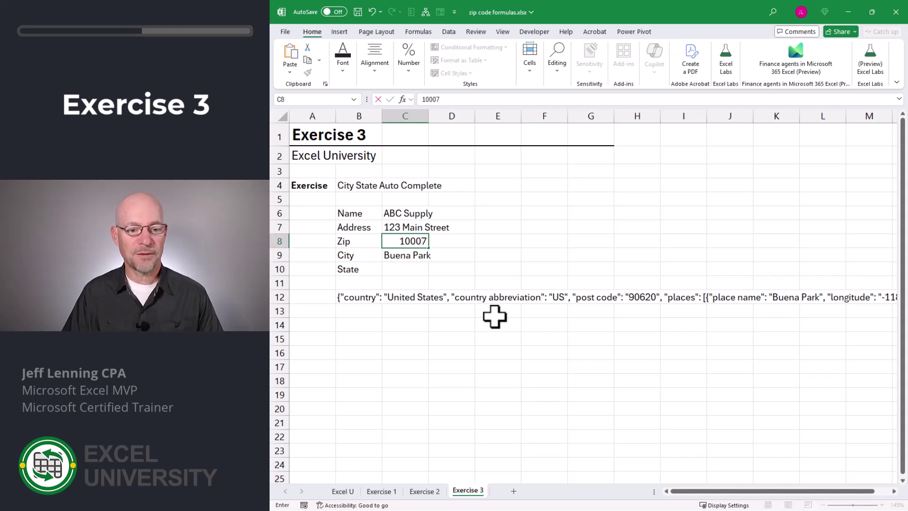
pyautogui.press('Return')
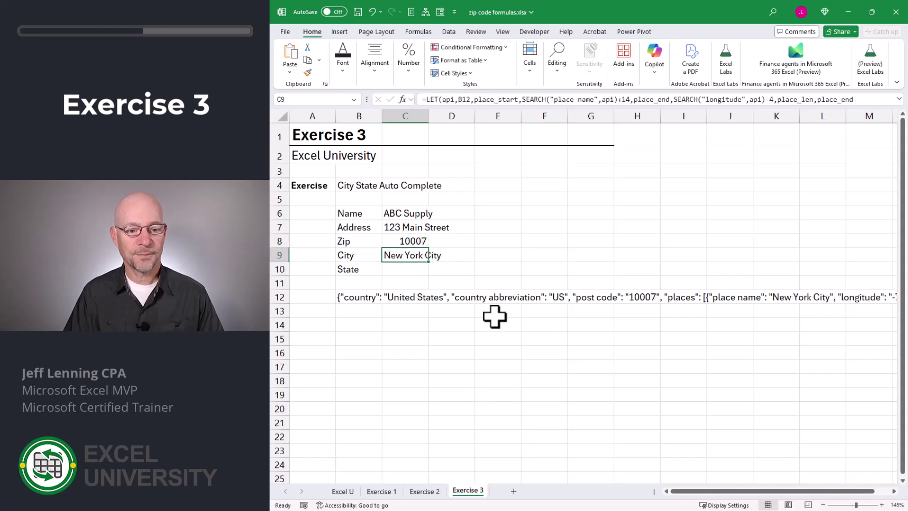
# Start a LET formula in State cell C10 with the name api defined as B12
pyautogui.press('Down')
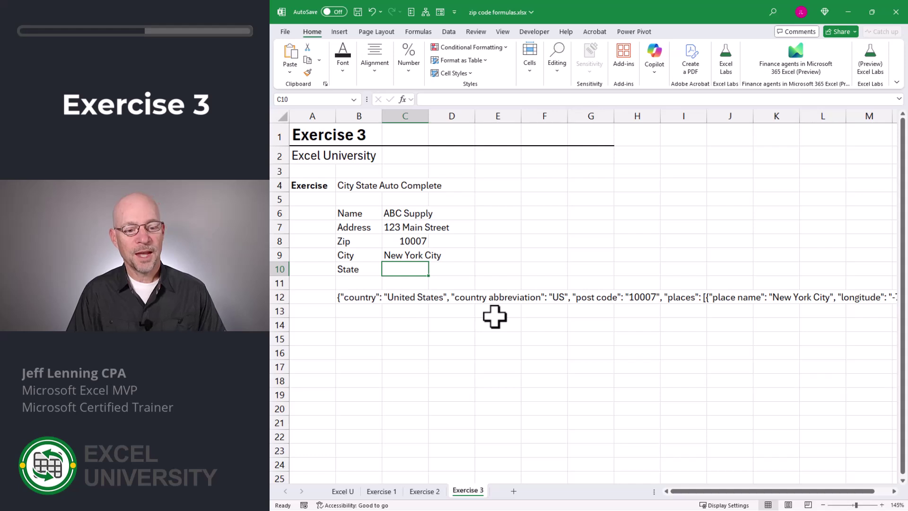
pyautogui.write('=LET(')
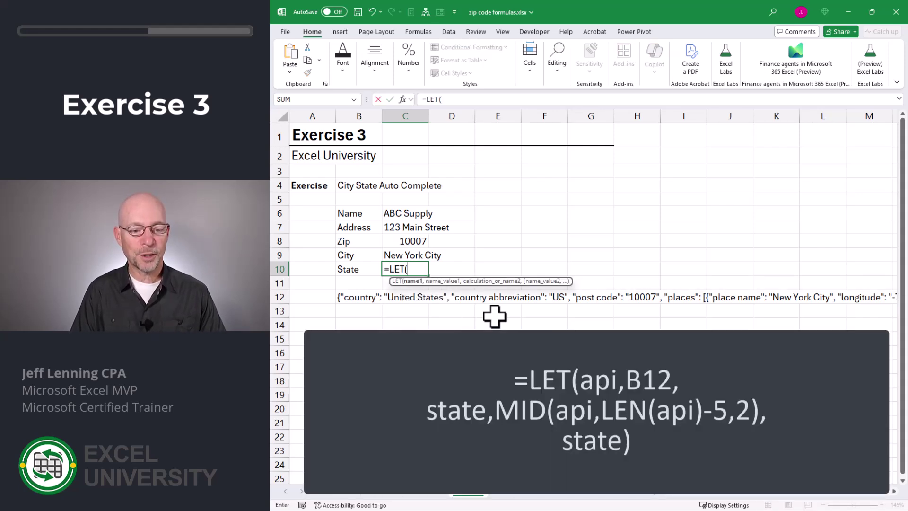
pyautogui.write('api,')
pyautogui.press('Down')
pyautogui.press('Down')
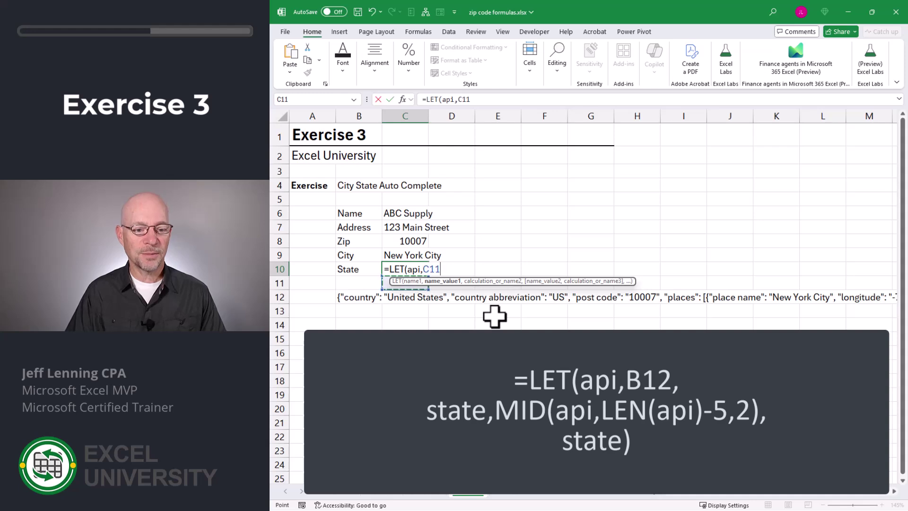
pyautogui.press('Left')
pyautogui.write(',')
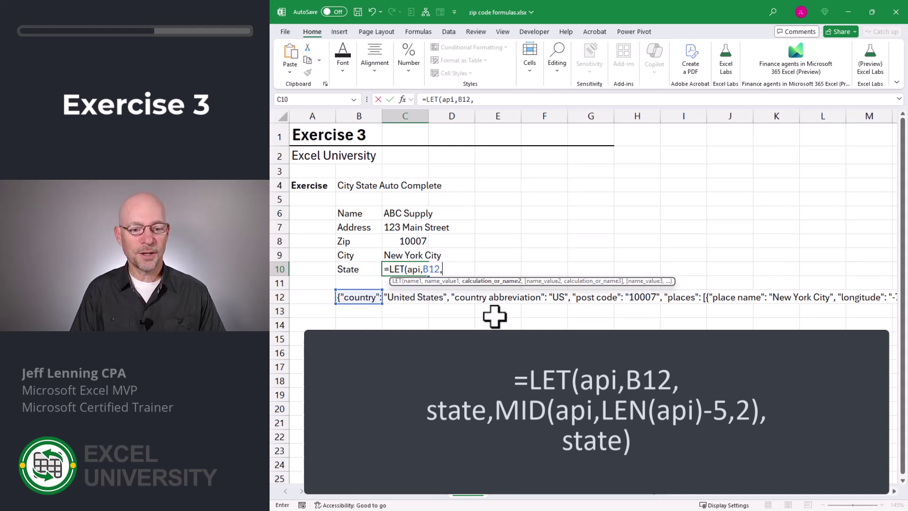
# Add the name state to C10's LET formula, defined as MID(api,LEN(api)-5,2)
pyautogui.write('state,')
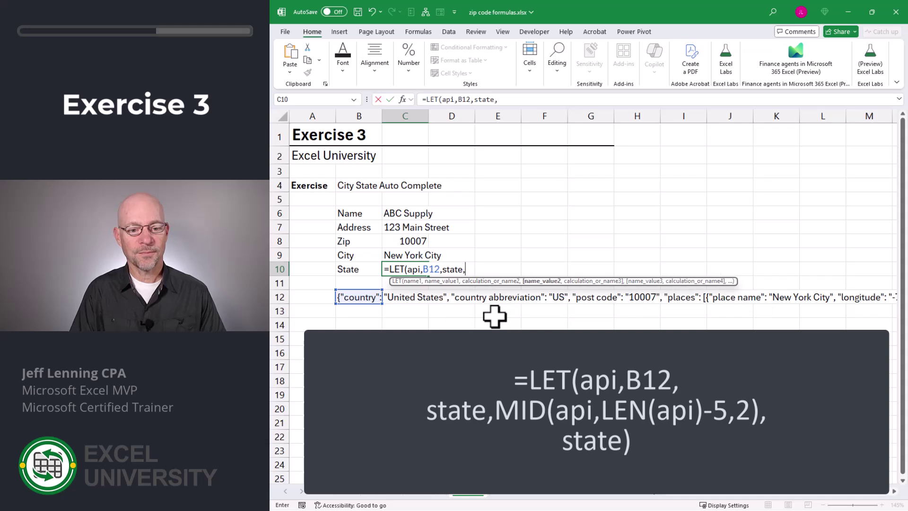
pyautogui.write('MID(')
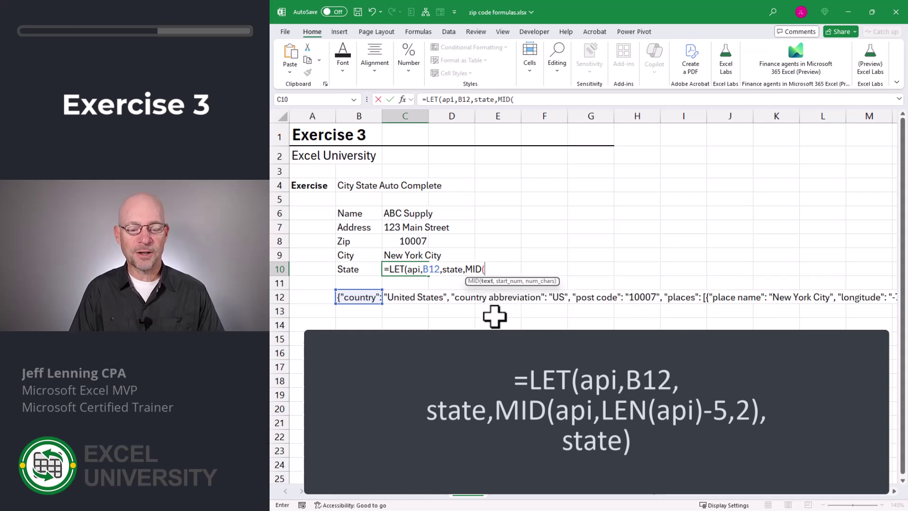
pyautogui.write('api,')
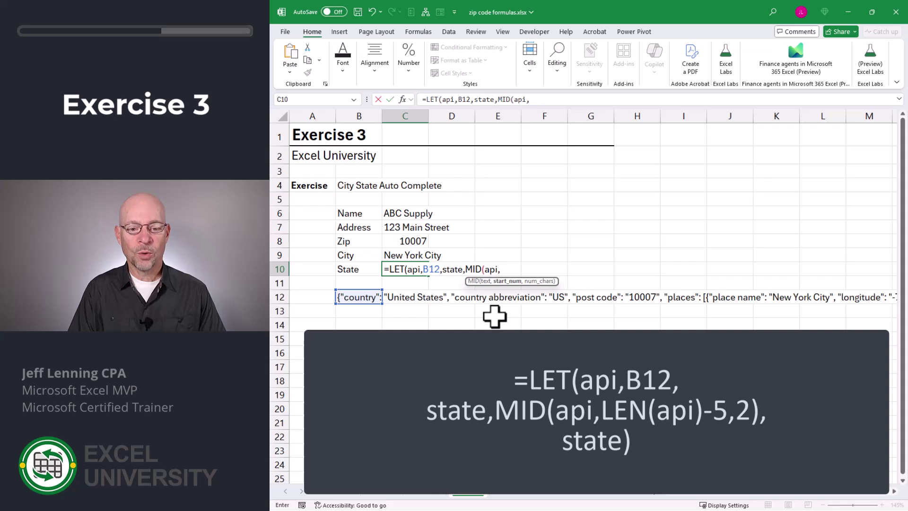
pyautogui.write('len')
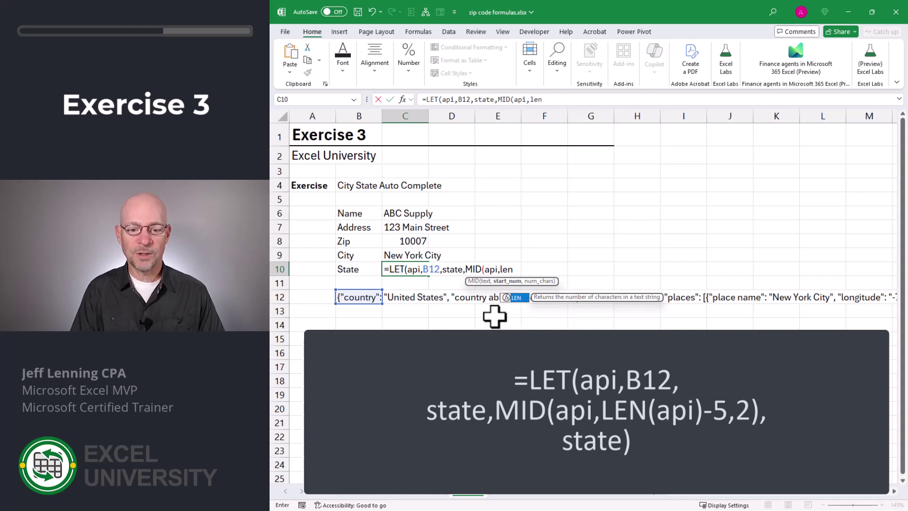
pyautogui.write('(api)')
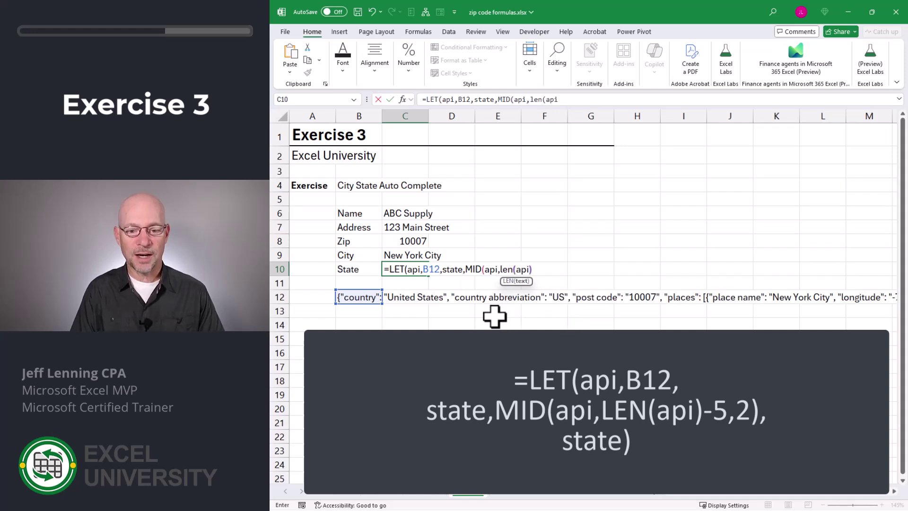
pyautogui.write('-')
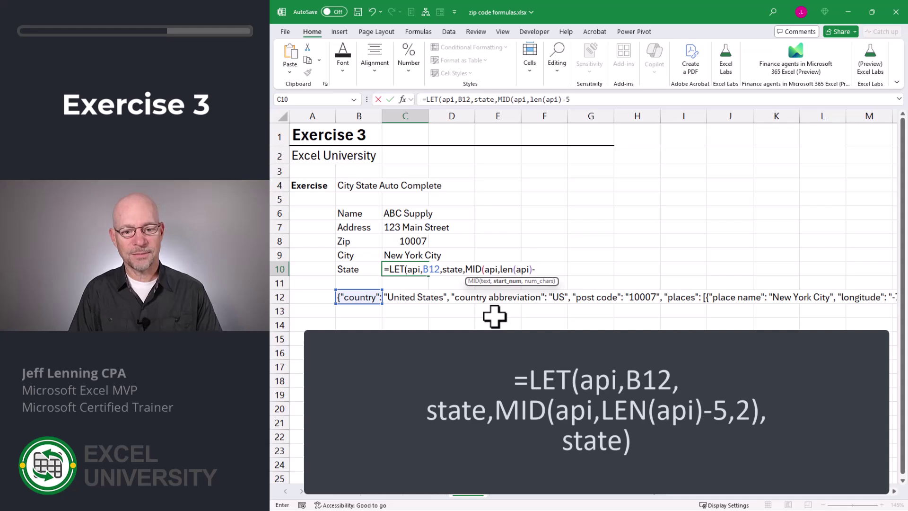
pyautogui.write('5')
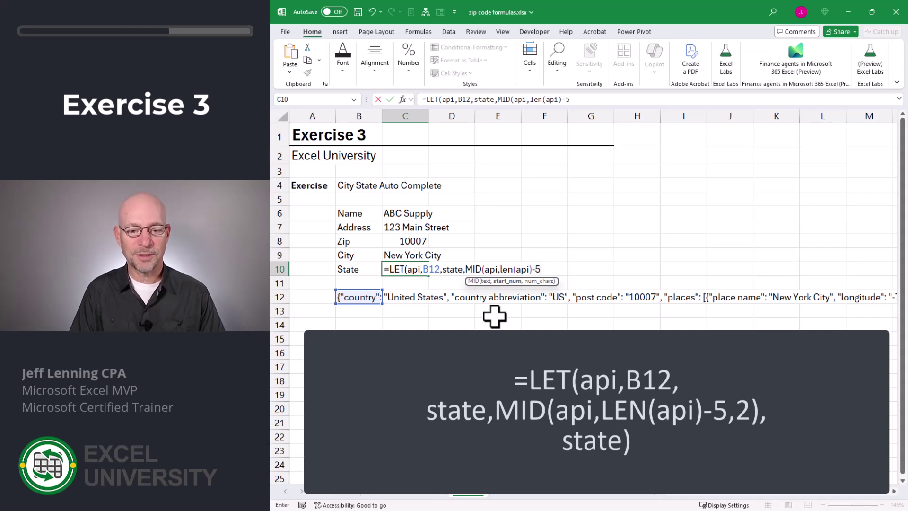
pyautogui.write(',')
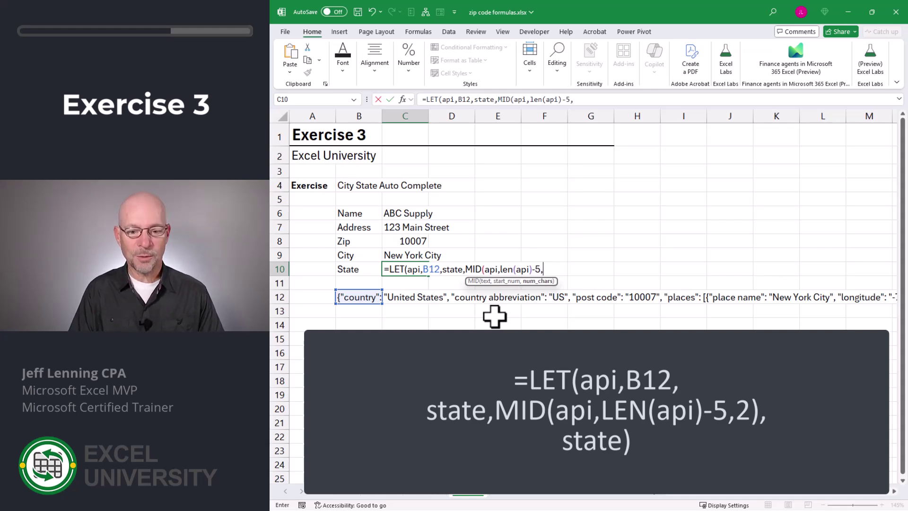
pyautogui.write('2)')
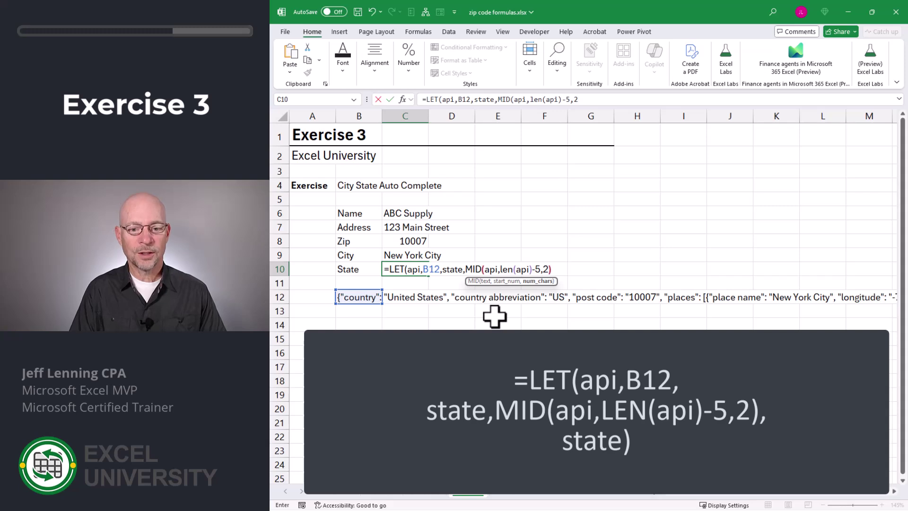
# Finish C10's LET formula with state as its returned calculation and enter it
pyautogui.write(',')
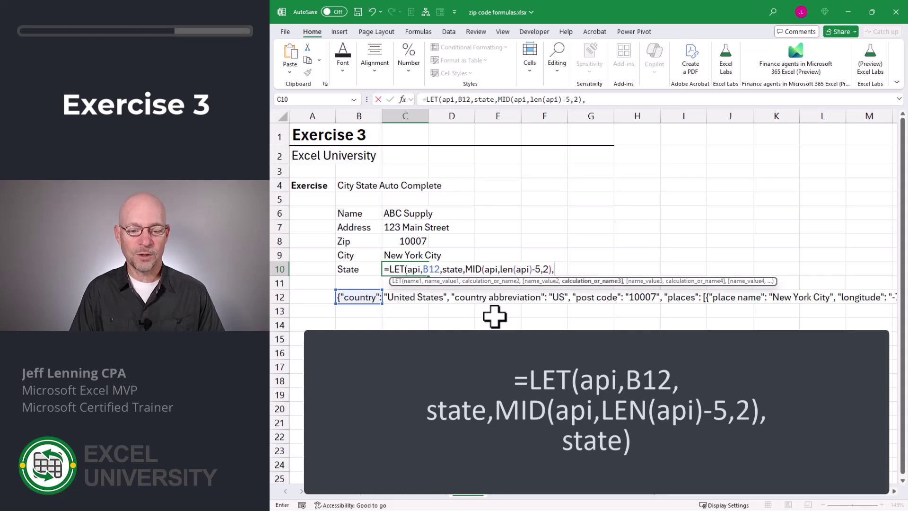
pyautogui.write('state')
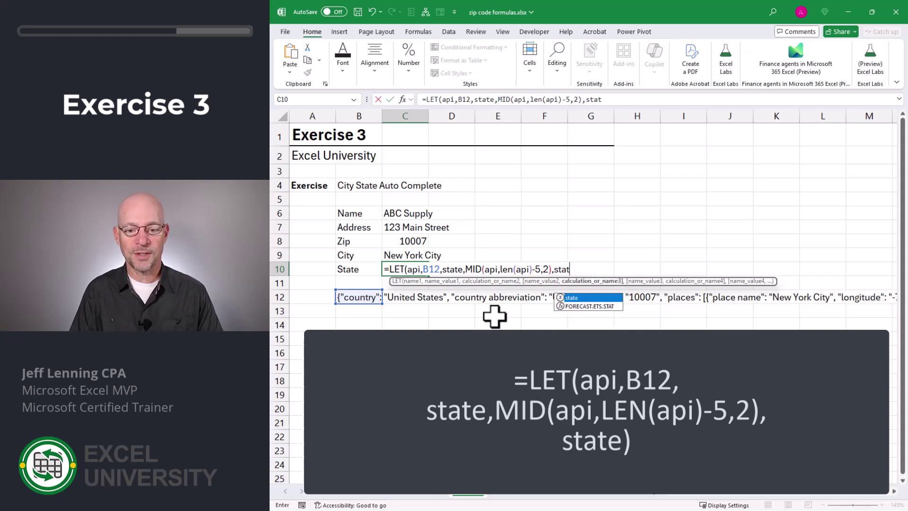
pyautogui.write(')')
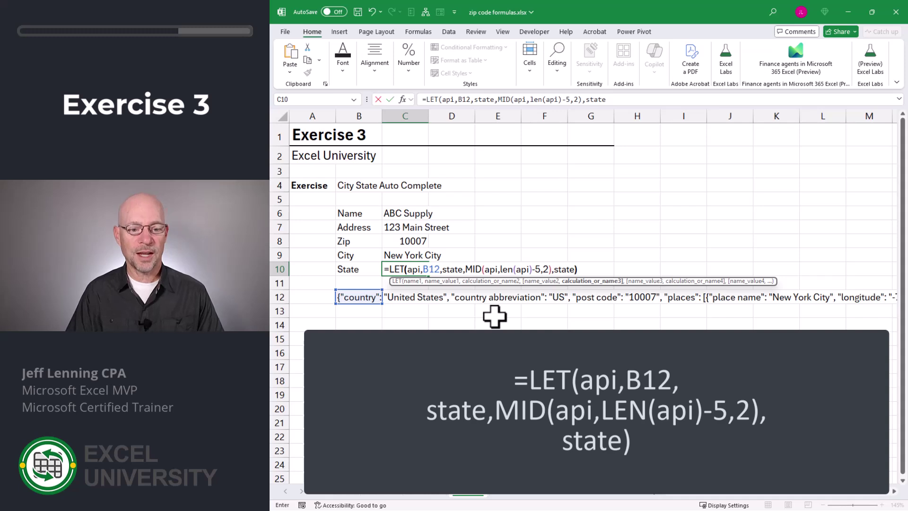
pyautogui.press('Return')
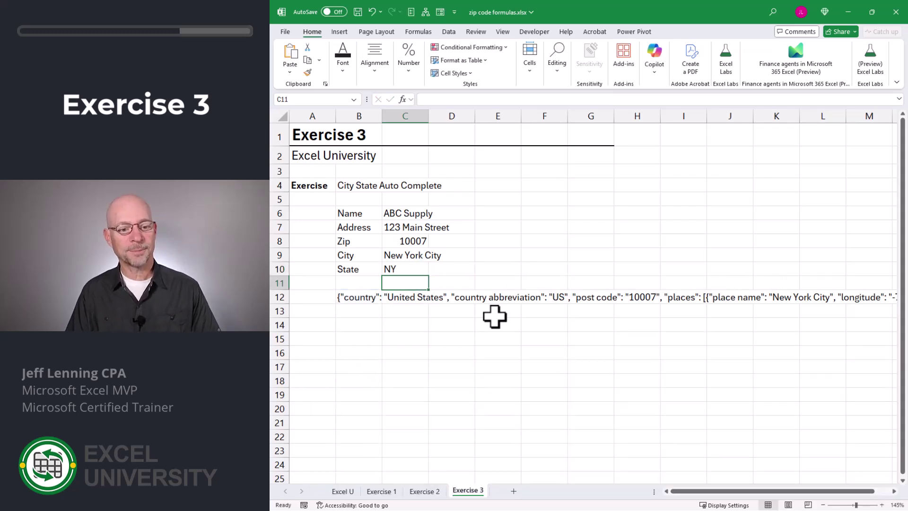
# Copy the WEBSERVICE expression from B12's formula without its equals sign, leaving the cell unedited
pyautogui.press('Down')
pyautogui.press('Left')
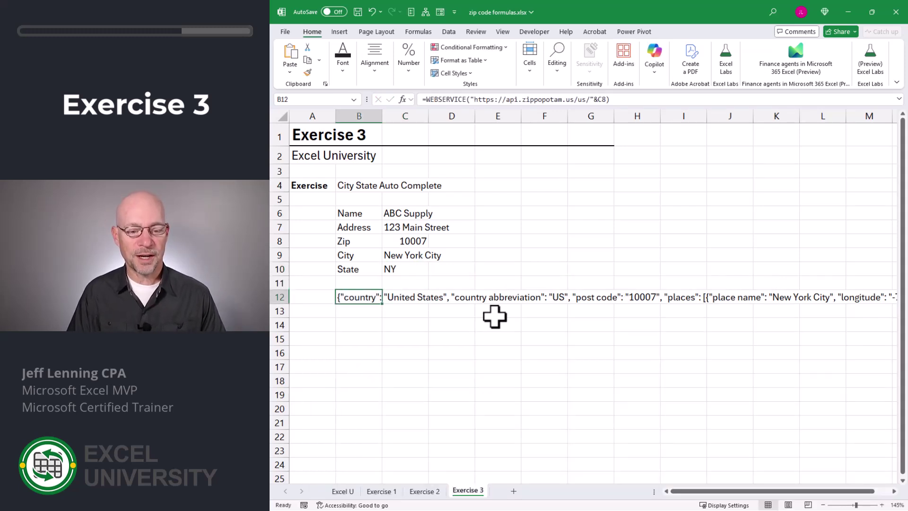
pyautogui.press('F2')
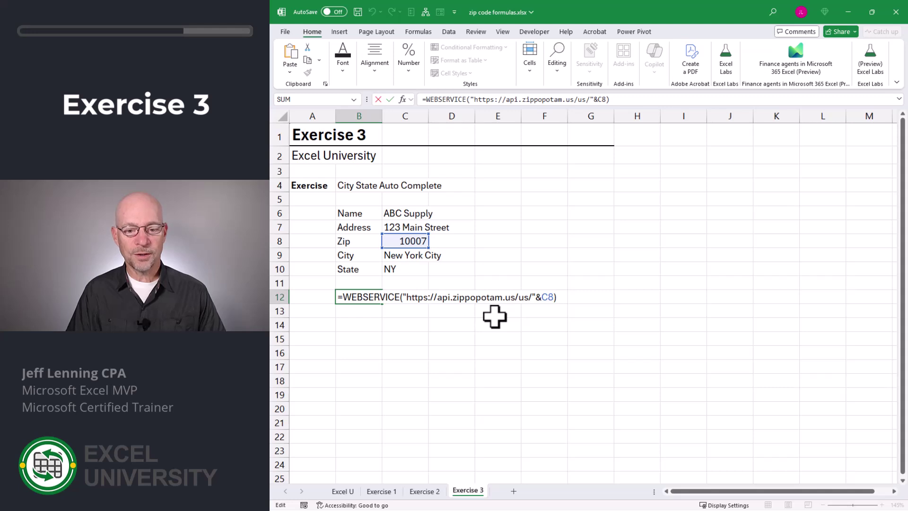
pyautogui.hotkey('shift', 'Home')
pyautogui.hotkey('shift', 'Right')
pyautogui.hotkey('ctrl', 'c')
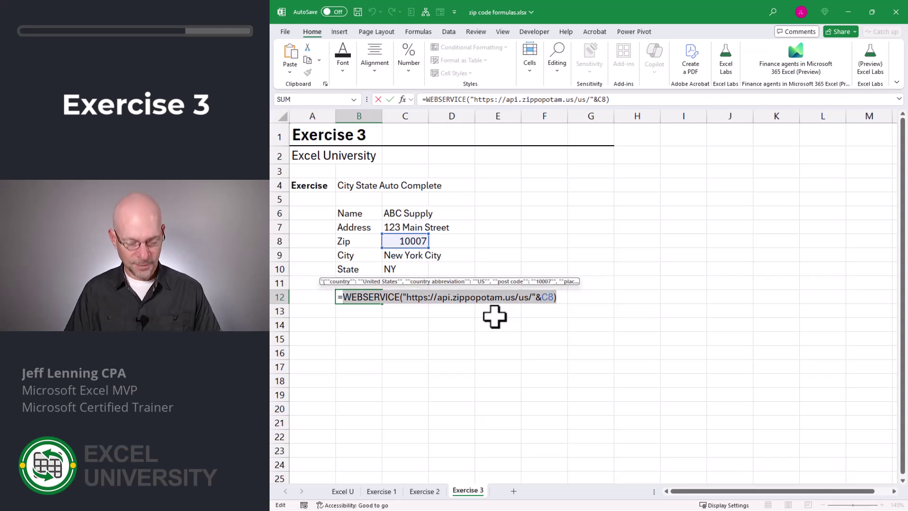
pyautogui.press('Escape')
# Replace the B12 reference in City cell C9's LET formula with the copied WEBSERVICE expression and enter it
pyautogui.press('Up')
pyautogui.press('Up')
pyautogui.press('Up')
pyautogui.press('Right')
pyautogui.press('F2')
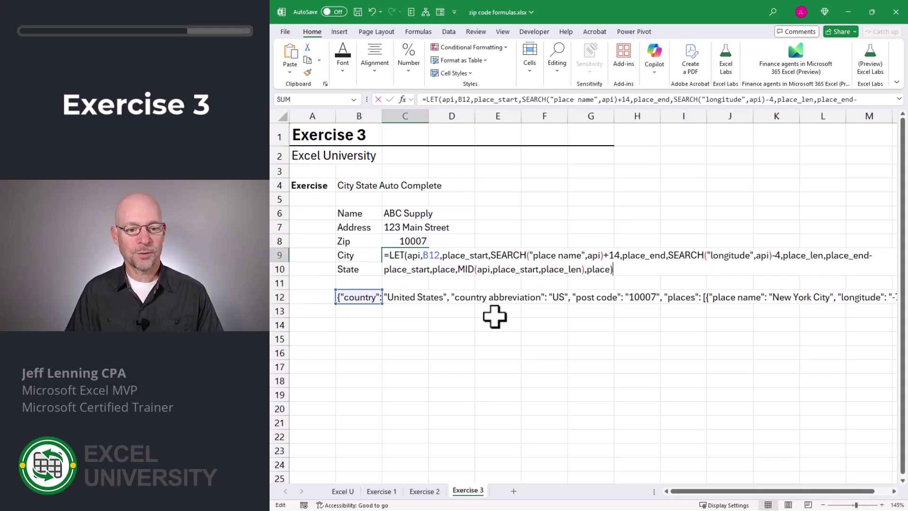
pyautogui.press('Right')
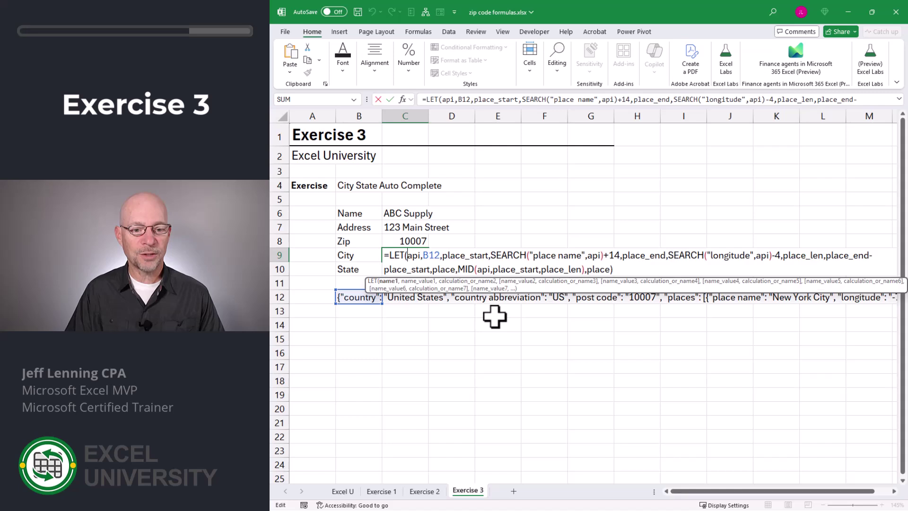
pyautogui.press('Right')
pyautogui.press('Right')
pyautogui.press('Right')
pyautogui.press('Right')
pyautogui.hotkey('shift', 'Right')
pyautogui.hotkey('shift', 'Right')
pyautogui.hotkey('shift', 'Right')
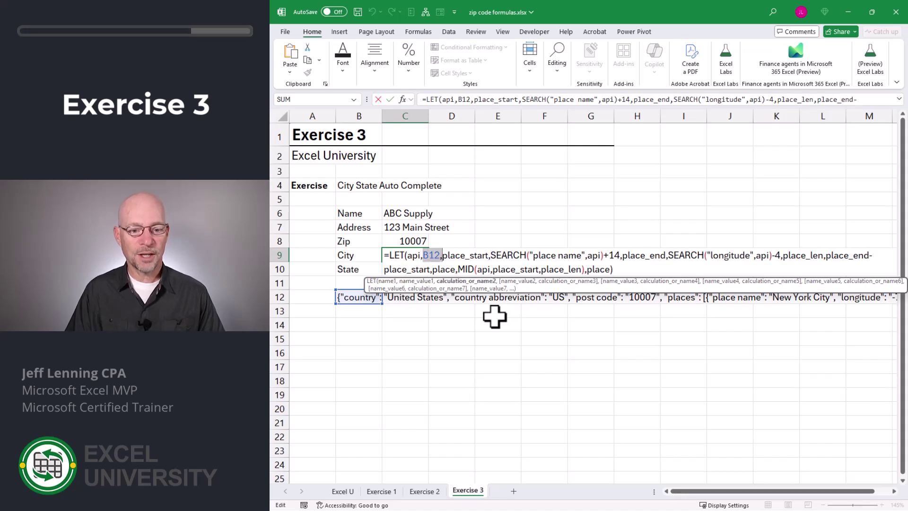
pyautogui.hotkey('ctrl', 'v')
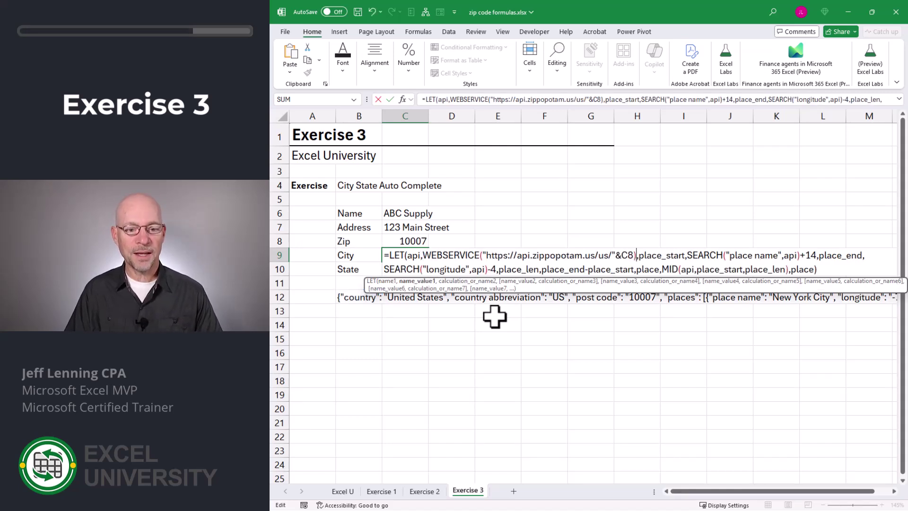
pyautogui.press('Return')
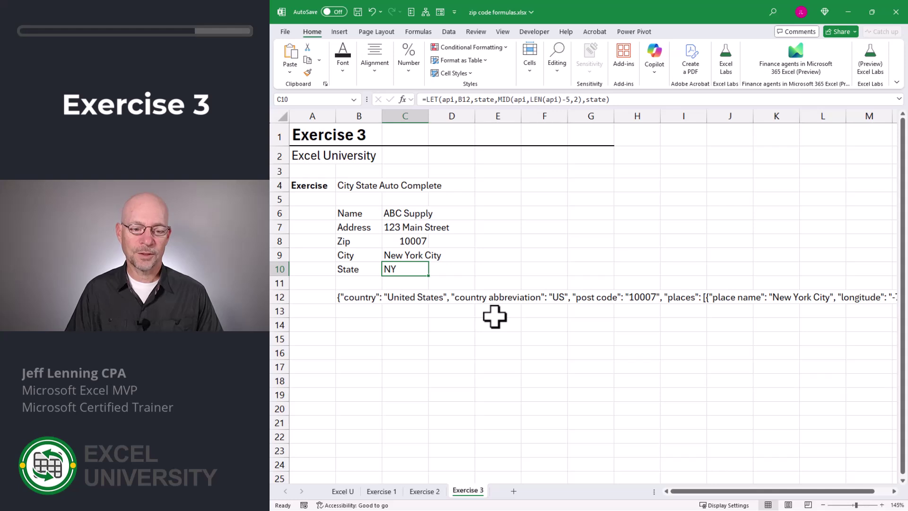
pyautogui.press('F2')
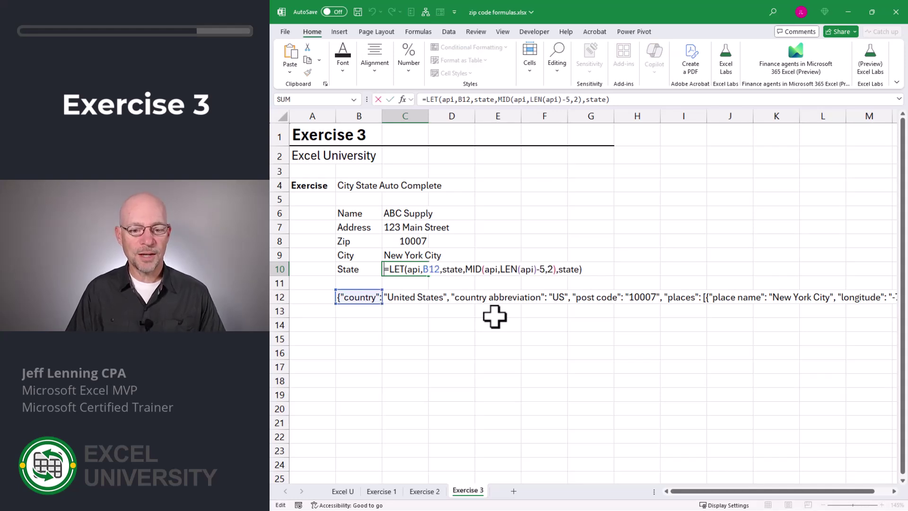
pyautogui.press('Home')
pyautogui.press('Right')
pyautogui.press('Right')
pyautogui.press('Right')
pyautogui.press('Right')
pyautogui.press('Right')
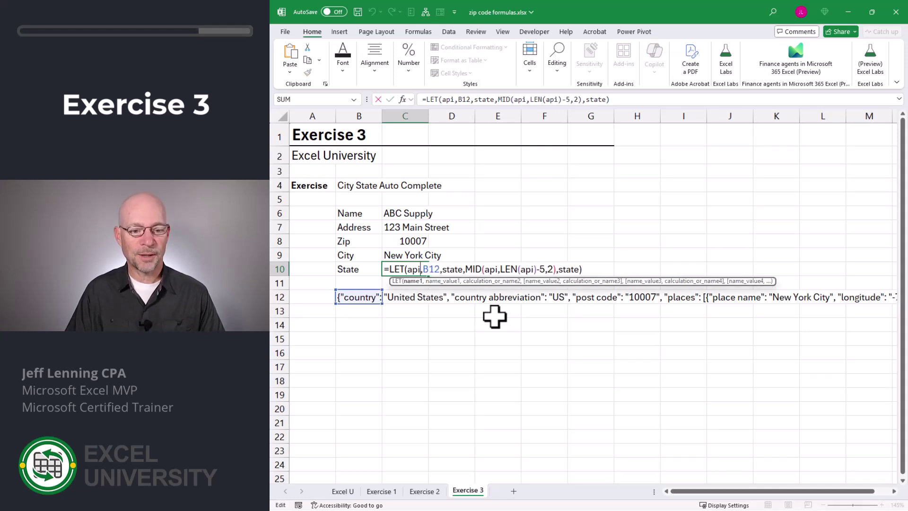
pyautogui.press('Right')
pyautogui.hotkey('shift', 'Right')
pyautogui.hotkey('shift', 'Right')
pyautogui.hotkey('shift', 'Right')
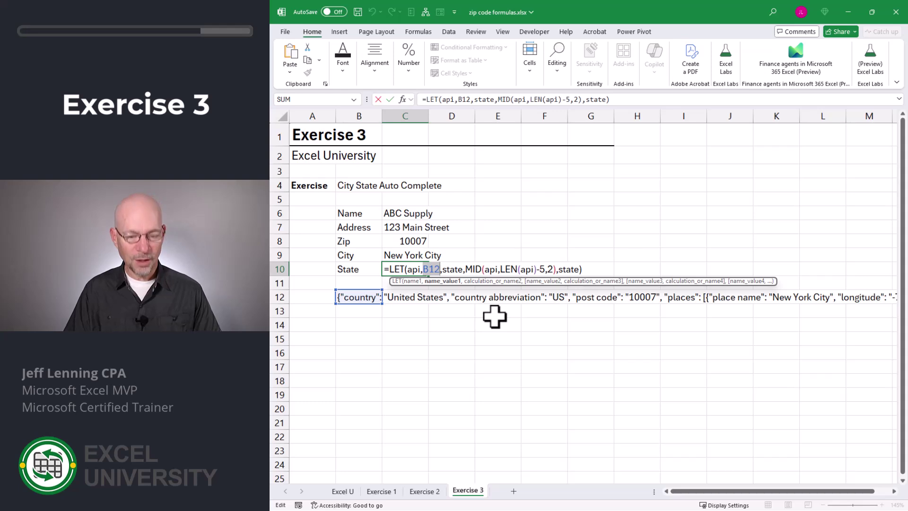
pyautogui.write('WEBSERVICE("https://api.zippopotam.us/us/"&C8)')
pyautogui.press('Return')
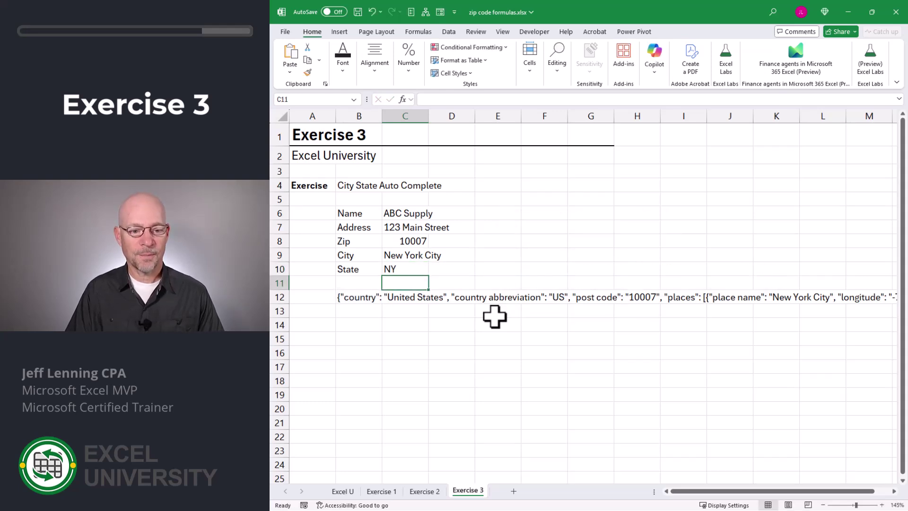
# Delete the helper WEBSERVICE formula from cell B12
pyautogui.press('Down')
pyautogui.press('Left')
pyautogui.press('Delete')
# Set the Zip in C8 to 90620 to test the City and State formulas
pyautogui.press('Up')
pyautogui.press('Up')
pyautogui.press('Up')
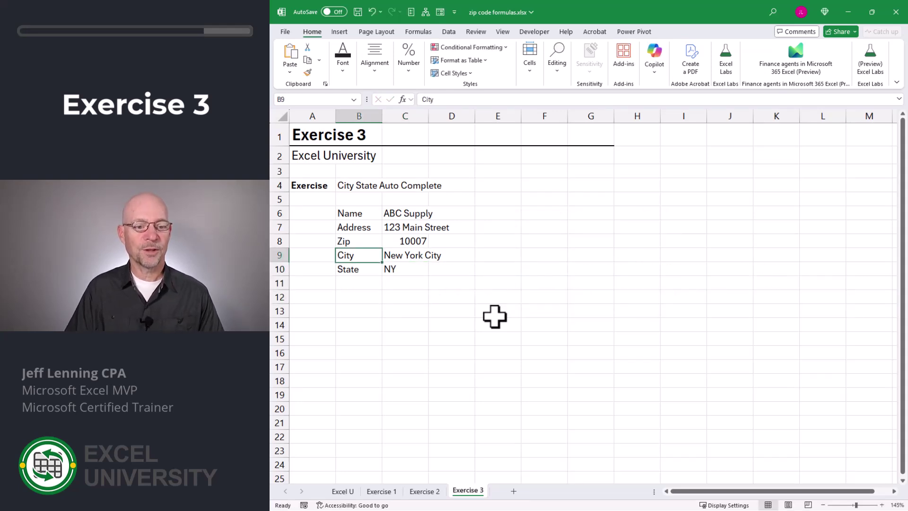
pyautogui.press('Up')
pyautogui.press('Up')
pyautogui.press('Up')
pyautogui.press('Up')
pyautogui.press('Right')
pyautogui.press('Right')
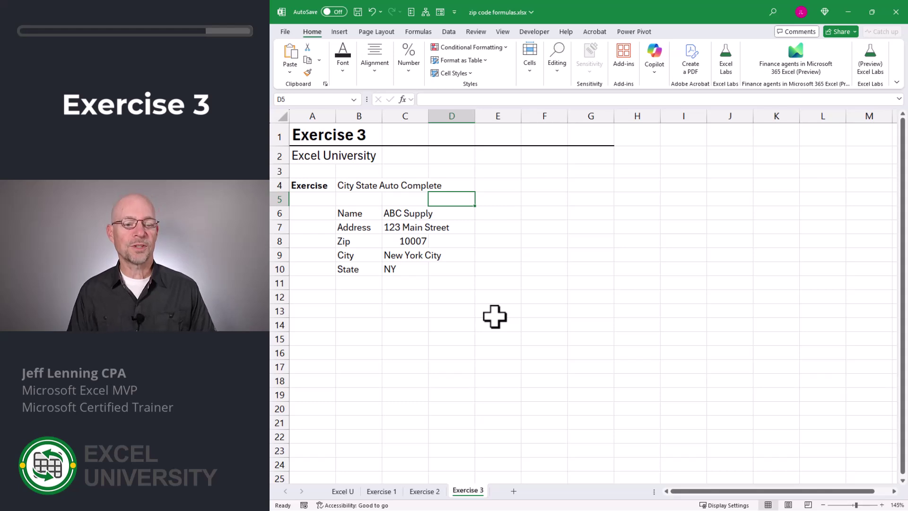
pyautogui.press('Down')
pyautogui.press('Left')
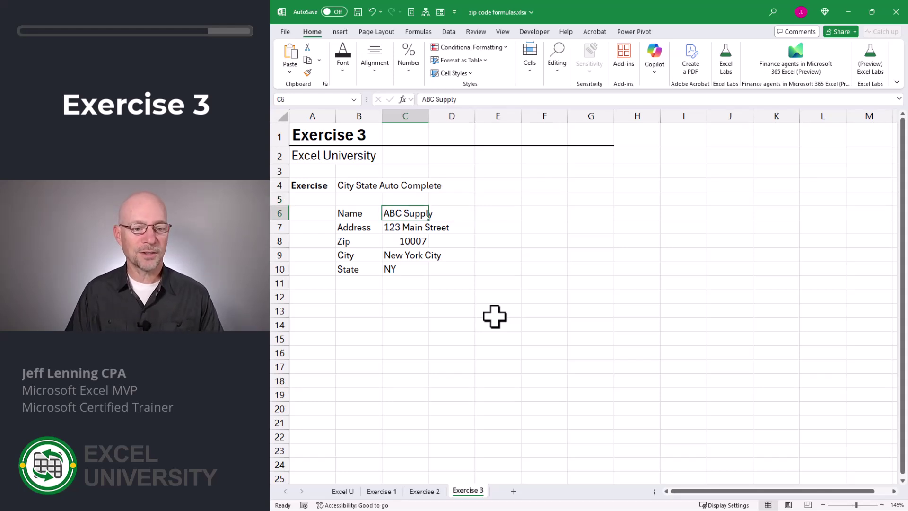
pyautogui.press('Down')
pyautogui.press('Down')
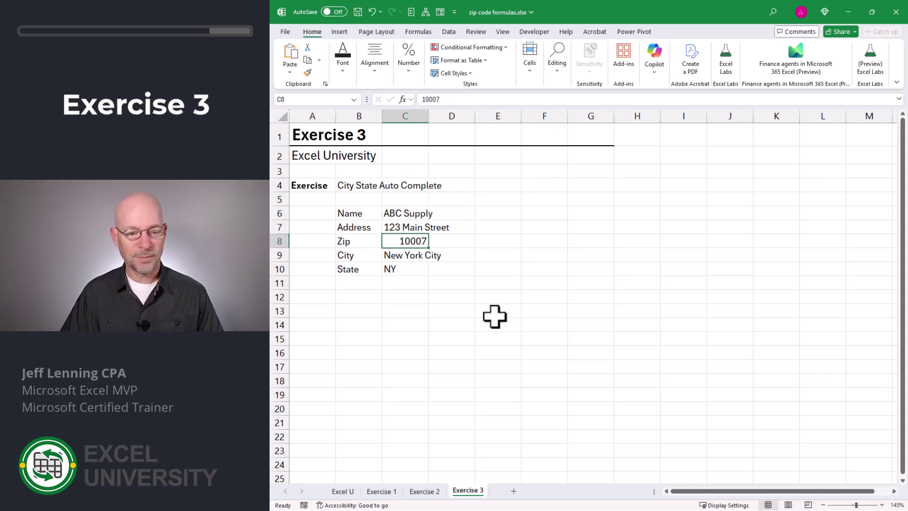
pyautogui.write('90620')
pyautogui.press('Return')
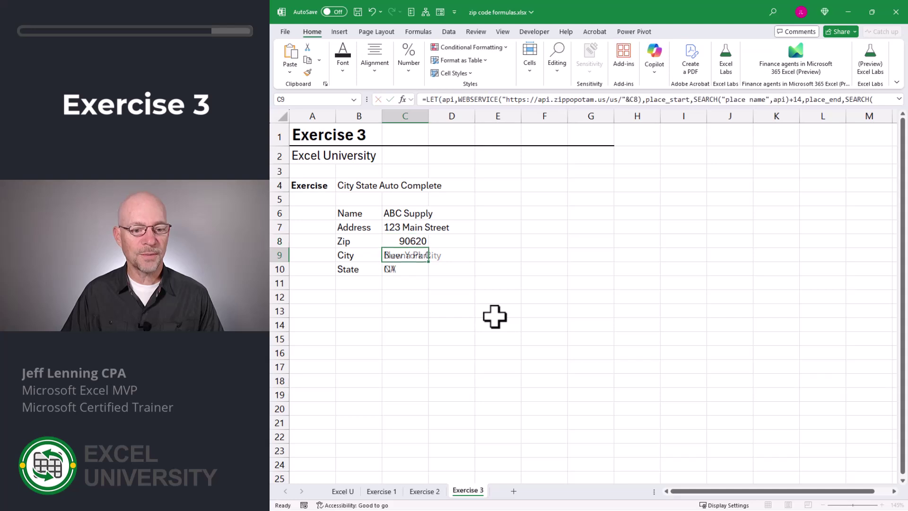
pyautogui.press('Down')
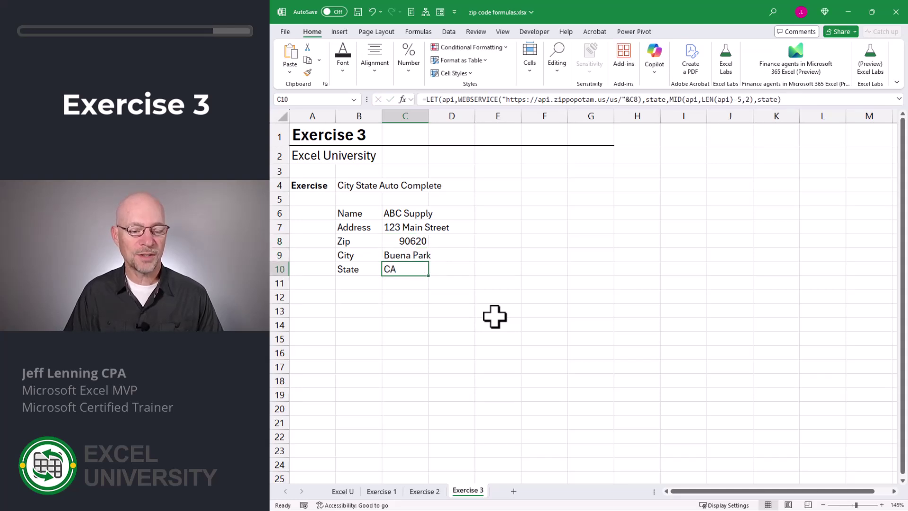
pyautogui.press('Down')
pyautogui.press('Down')
# Try to enter the leading-zero zip code 01101 in C8 with its General number format
pyautogui.click(474, 241)
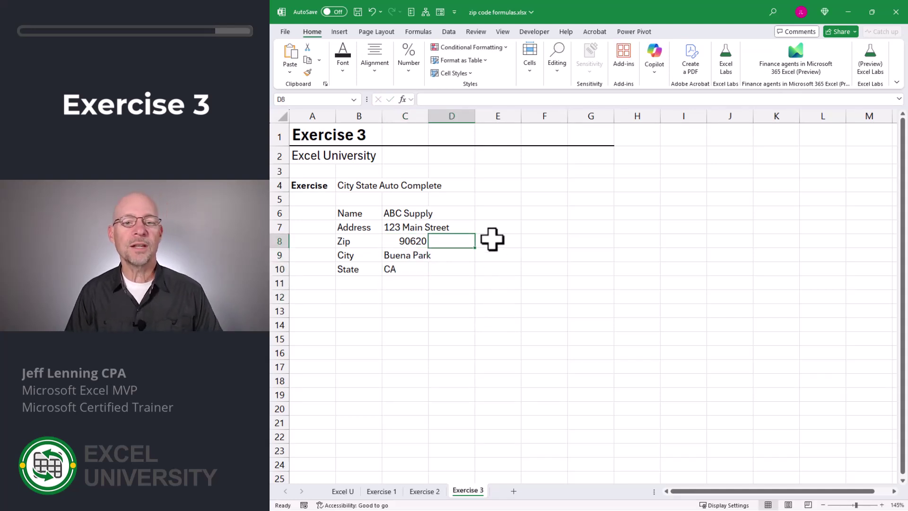
pyautogui.press('Left')
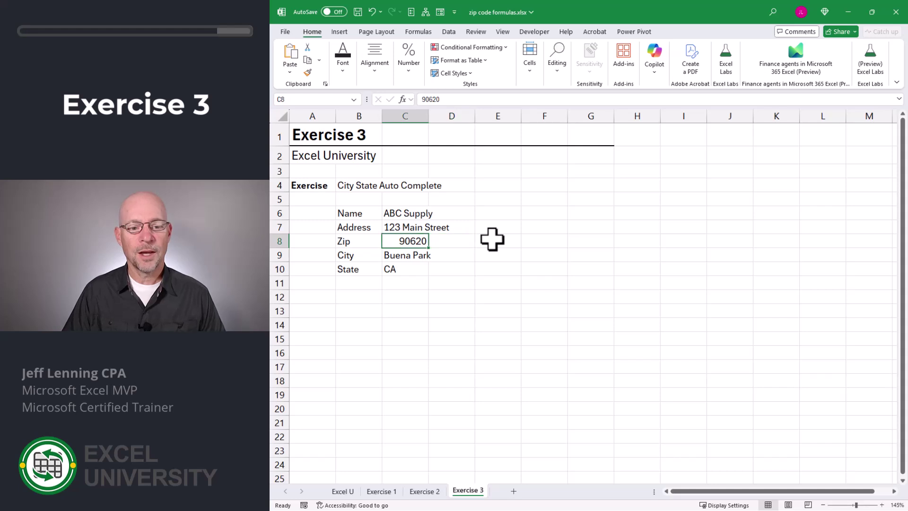
pyautogui.write('01101')
pyautogui.press('Return')
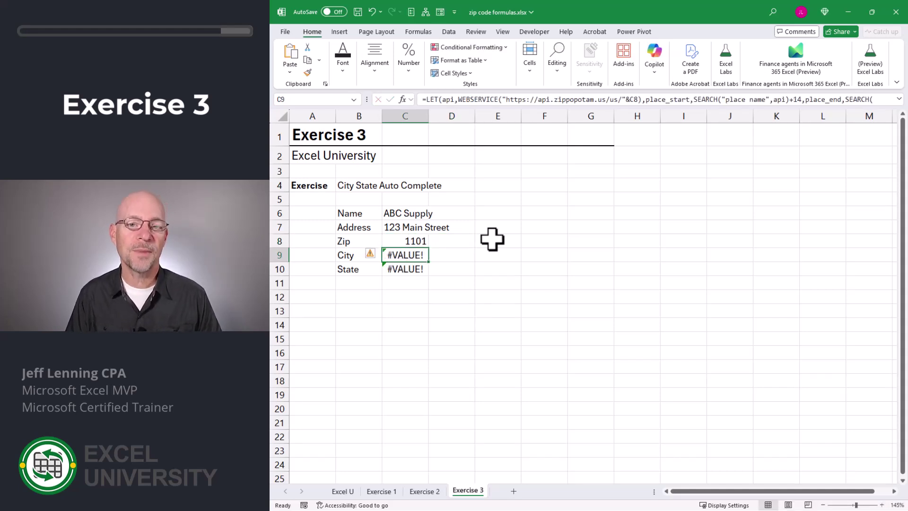
# Format Zip cell C8 as Text and re-enter its zip code as 01101
pyautogui.click(415, 239)
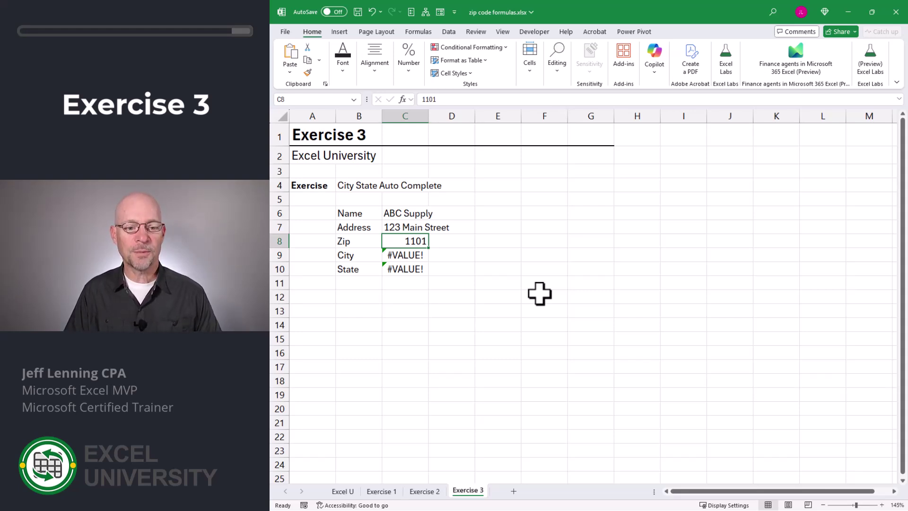
pyautogui.hotkey('ctrl', '1')
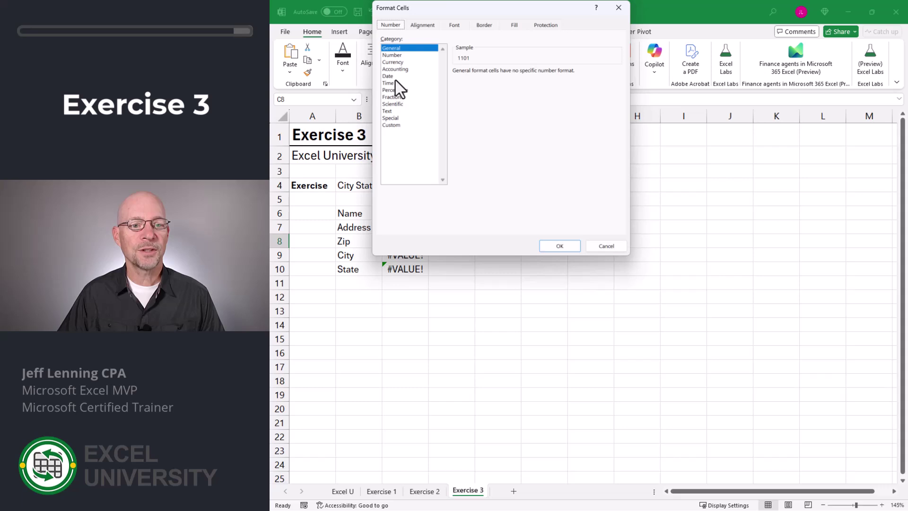
pyautogui.click(397, 111)
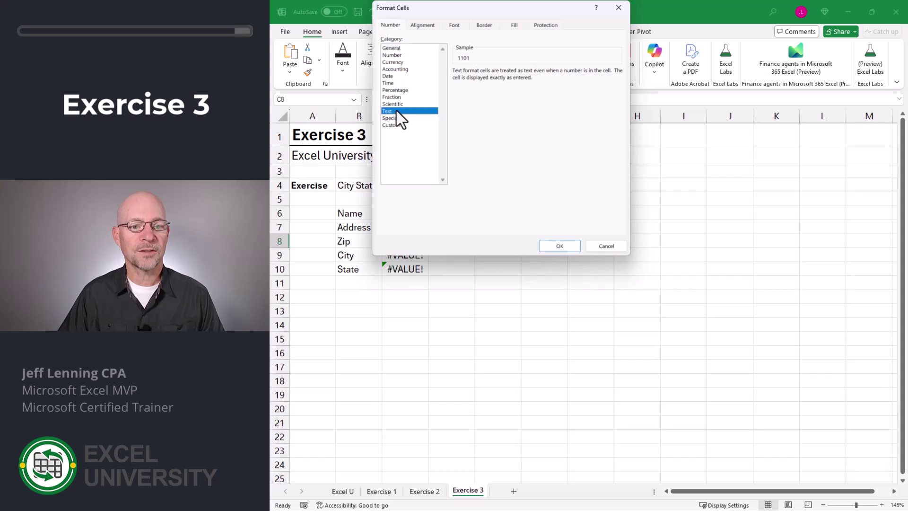
pyautogui.click(560, 246)
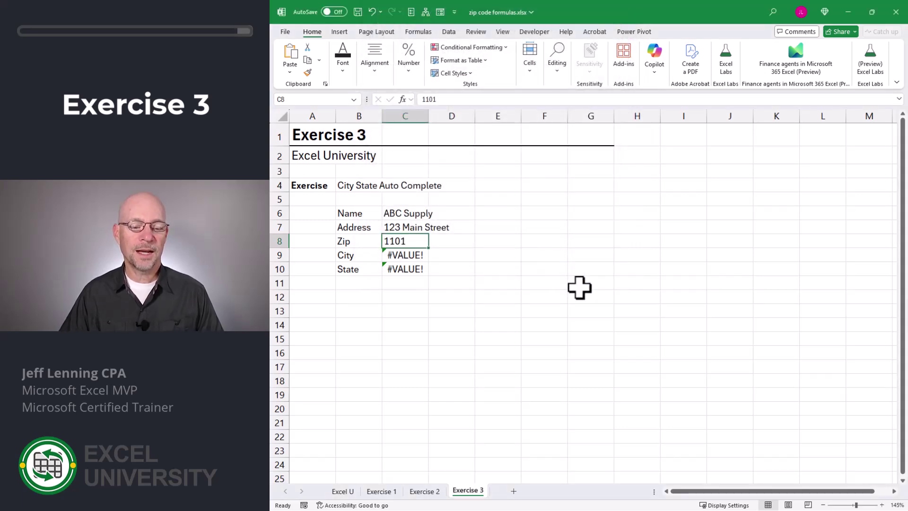
pyautogui.write('01101')
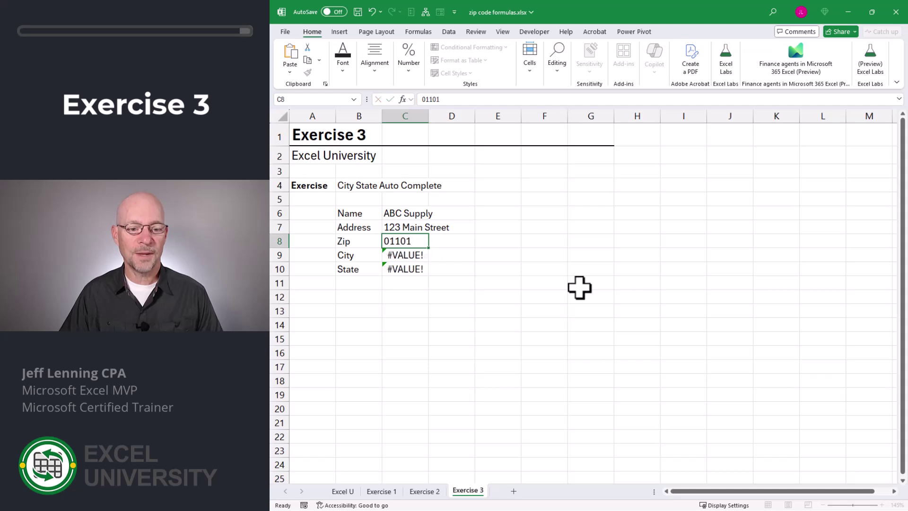
pyautogui.press('Return')
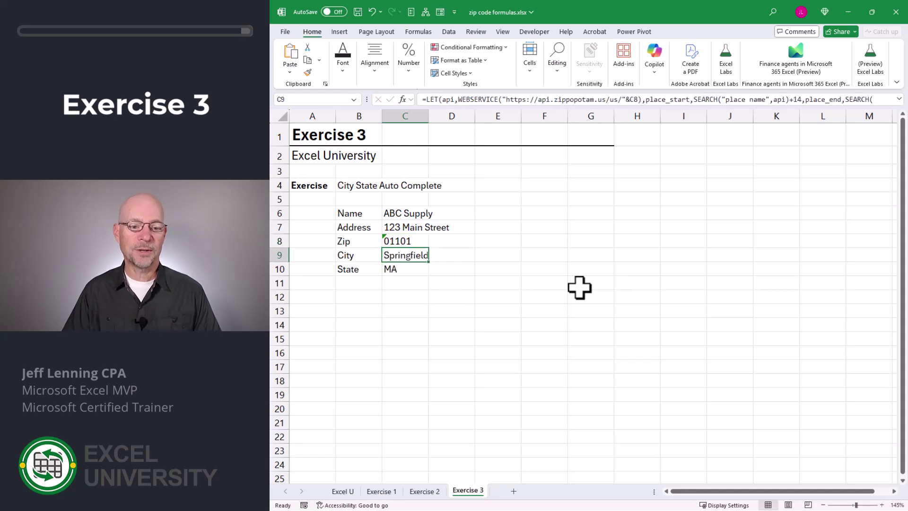